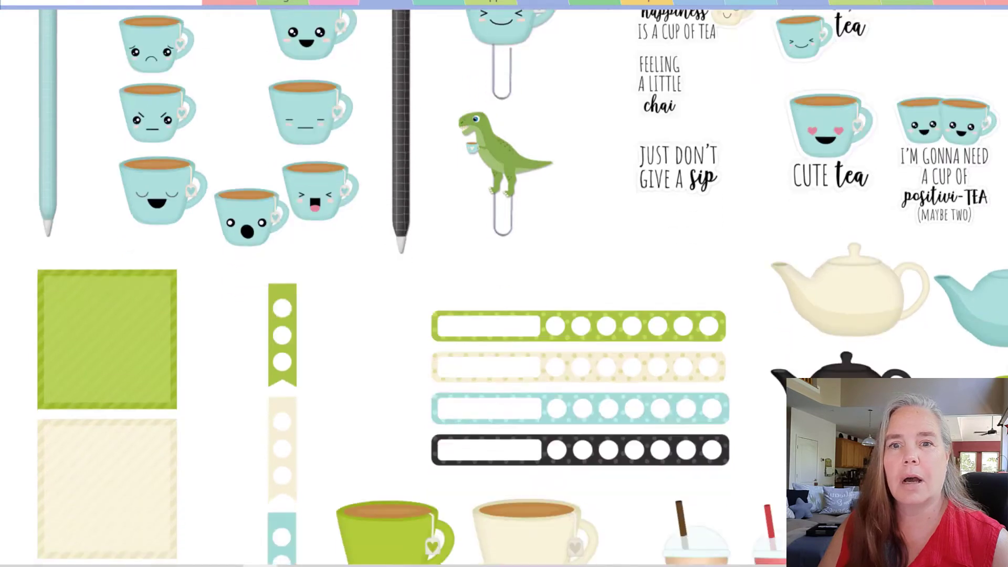
Look through the tea cup sticker page and the black cat cleaning stickers
{"action": "scroll", "coordinate": [556, 423], "scroll_direction": "down", "scroll_amount": 1}
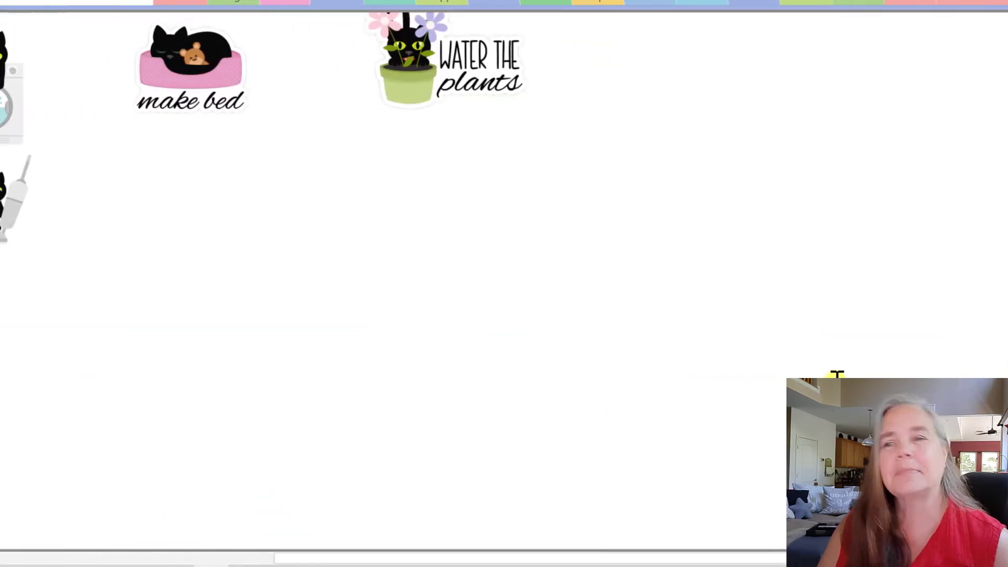
{"action": "scroll", "coordinate": [886, 375], "scroll_direction": "up", "scroll_amount": 4}
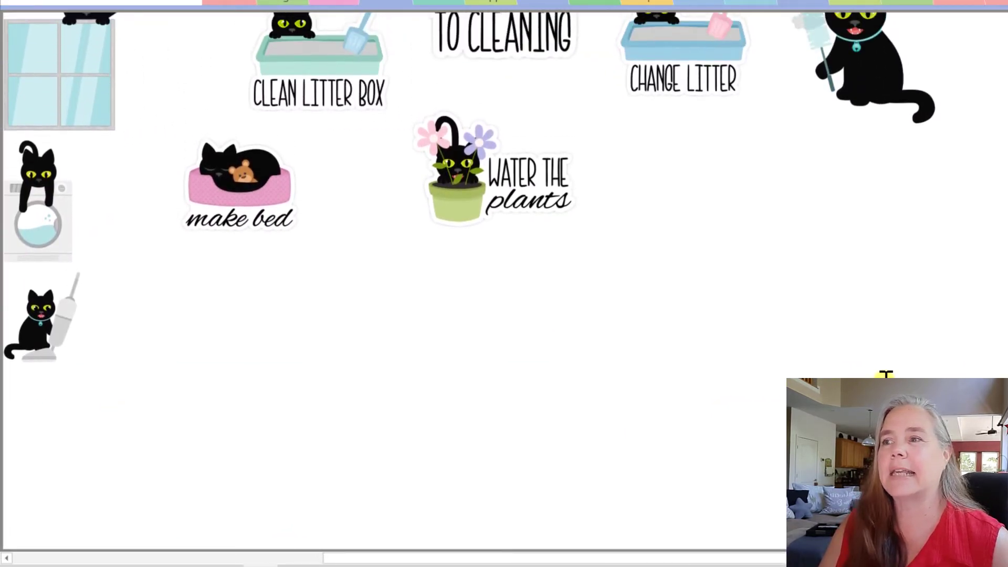
{"action": "scroll", "coordinate": [886, 375], "scroll_direction": "up", "scroll_amount": 4}
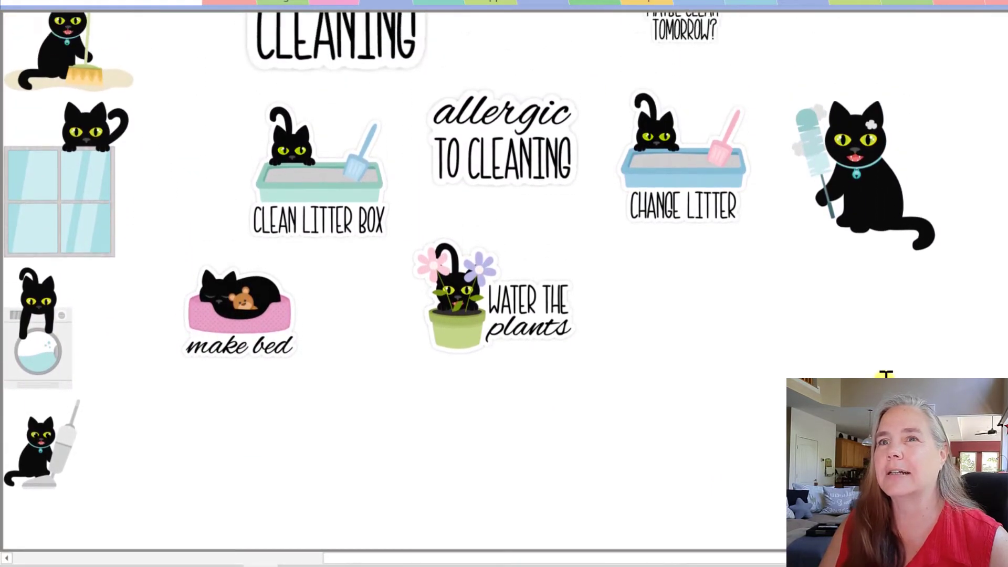
{"action": "scroll", "coordinate": [885, 374], "scroll_direction": "up", "scroll_amount": 6}
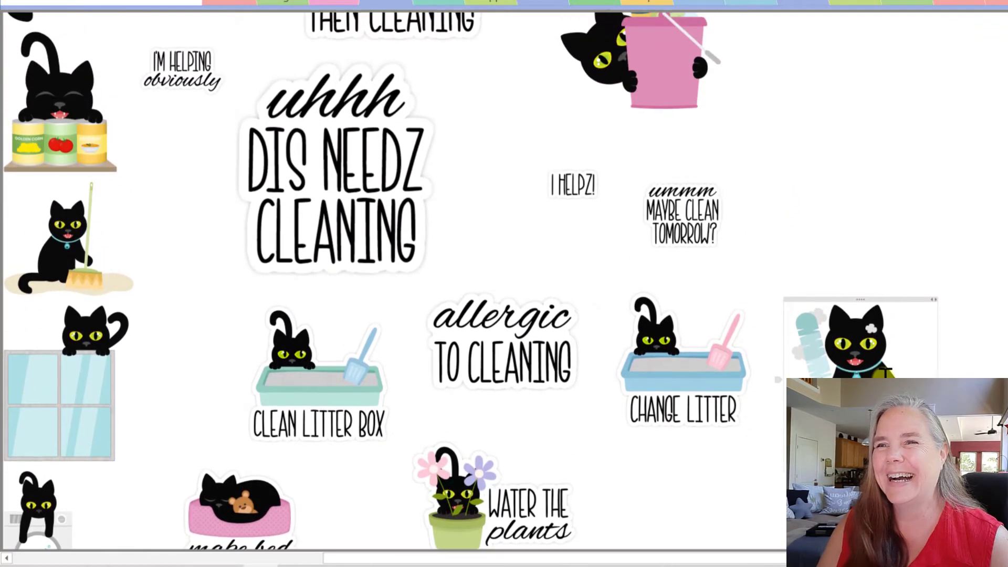
{"action": "scroll", "coordinate": [886, 374], "scroll_direction": "up", "scroll_amount": 1}
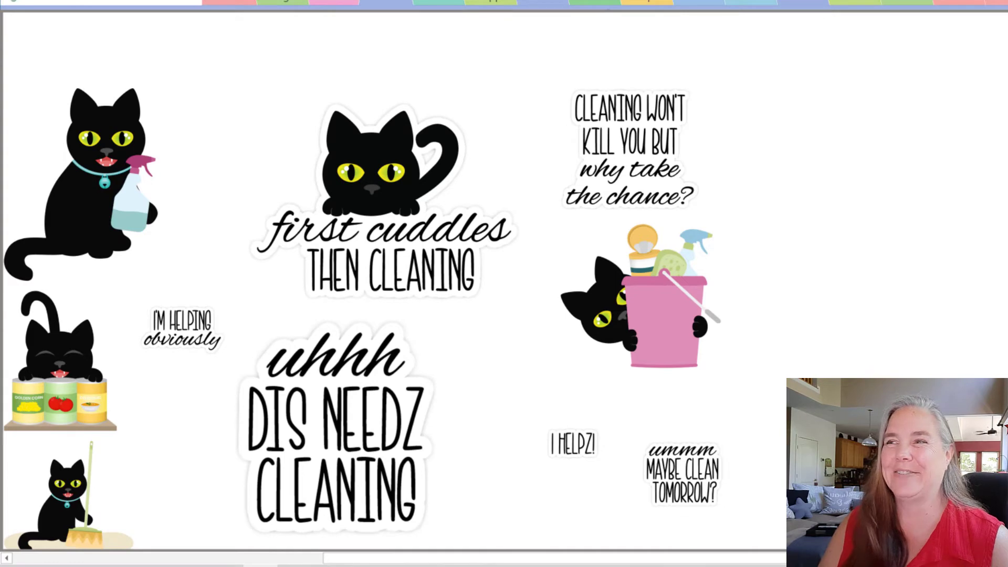
{"action": "left_click_drag", "start_coordinate": [770, 556], "coordinate": [411, 555]}
{"action": "scroll", "coordinate": [339, 428], "scroll_direction": "down", "scroll_amount": 4}
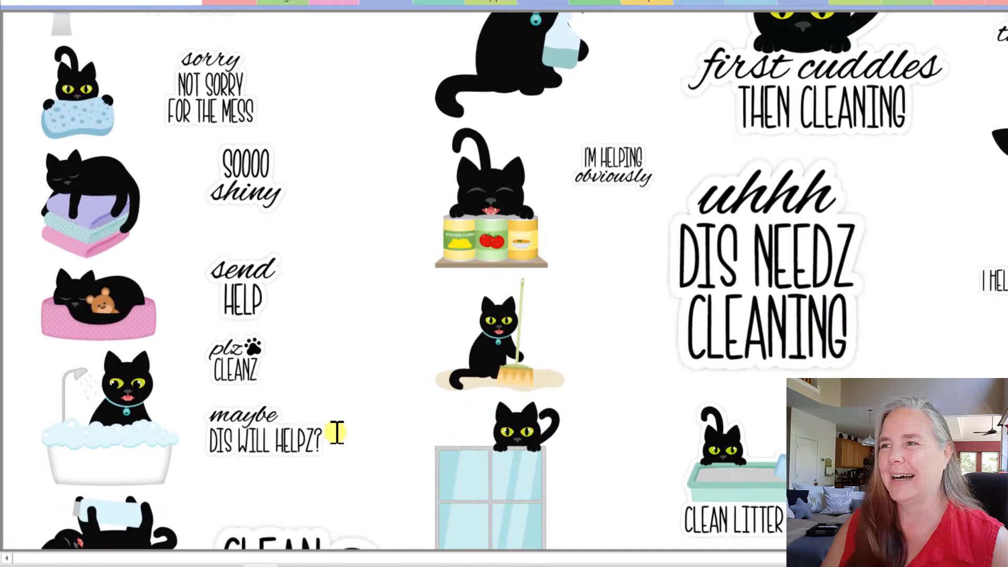
{"action": "scroll", "coordinate": [337, 433], "scroll_direction": "down", "scroll_amount": 6}
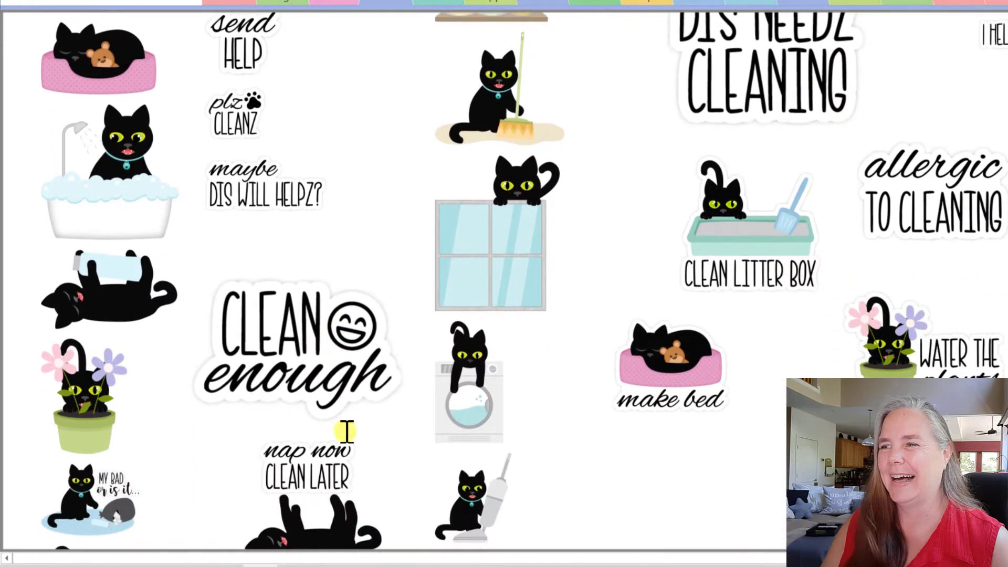
{"action": "scroll", "coordinate": [347, 432], "scroll_direction": "down", "scroll_amount": 5}
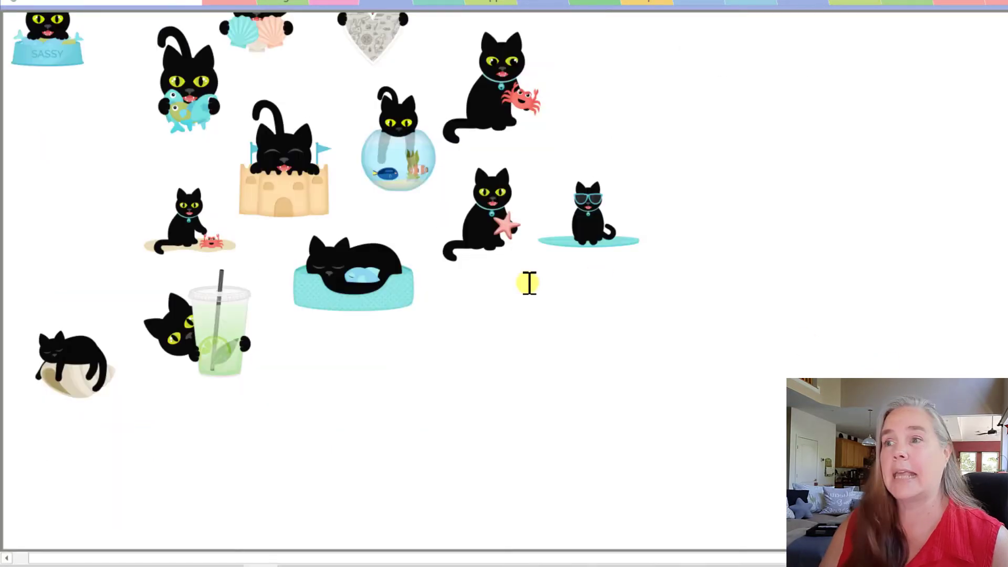
Look over the beach cat stickers and the Sassy Cat Fun page with its stickers, sticky notes and washi strips
{"action": "scroll", "coordinate": [546, 278], "scroll_direction": "up", "scroll_amount": 4}
{"action": "scroll", "coordinate": [525, 287], "scroll_direction": "up", "scroll_amount": 5}
{"action": "scroll", "coordinate": [536, 287], "scroll_direction": "up", "scroll_amount": 5}
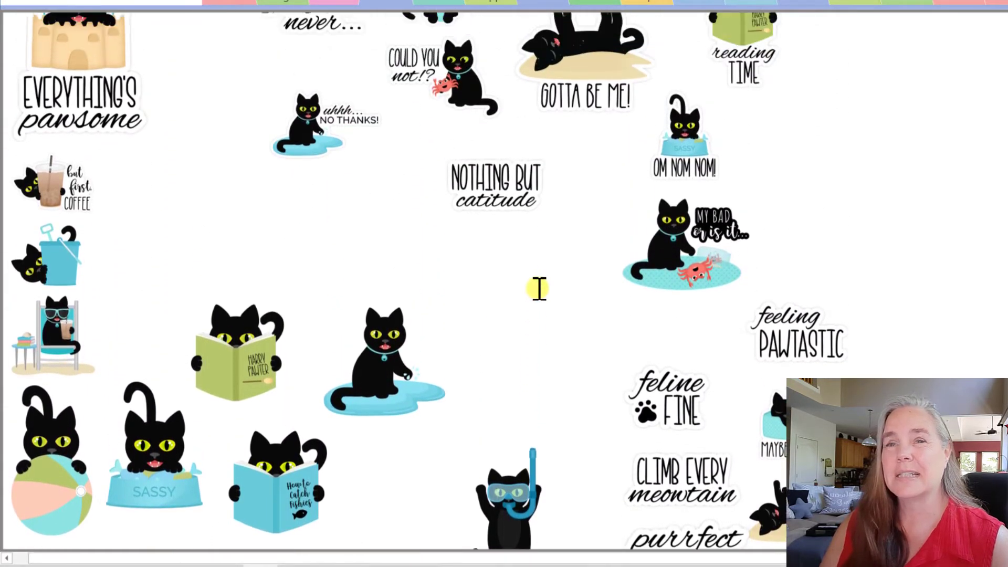
{"action": "scroll", "coordinate": [539, 288], "scroll_direction": "up", "scroll_amount": 4}
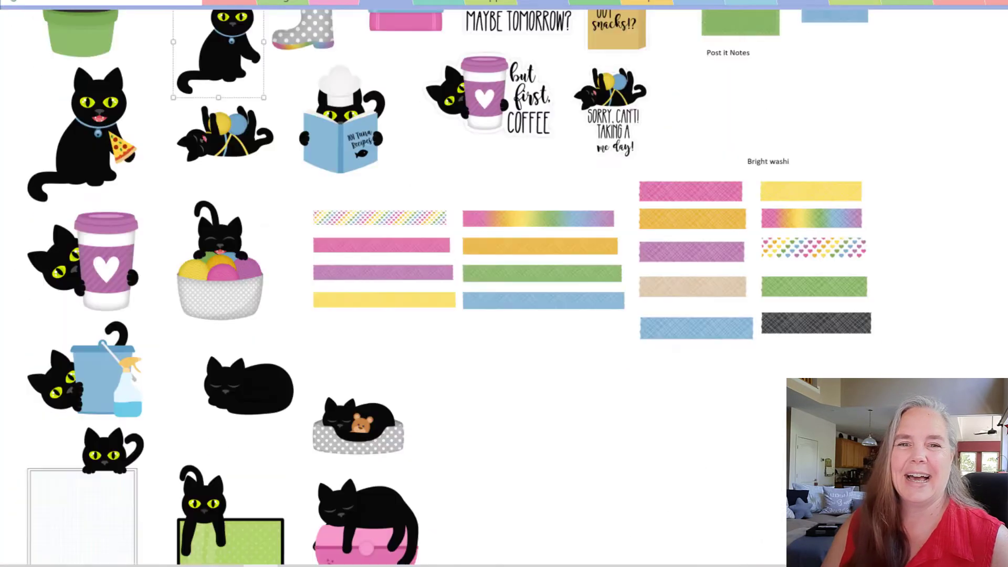
{"action": "scroll", "coordinate": [535, 287], "scroll_direction": "up", "scroll_amount": 6}
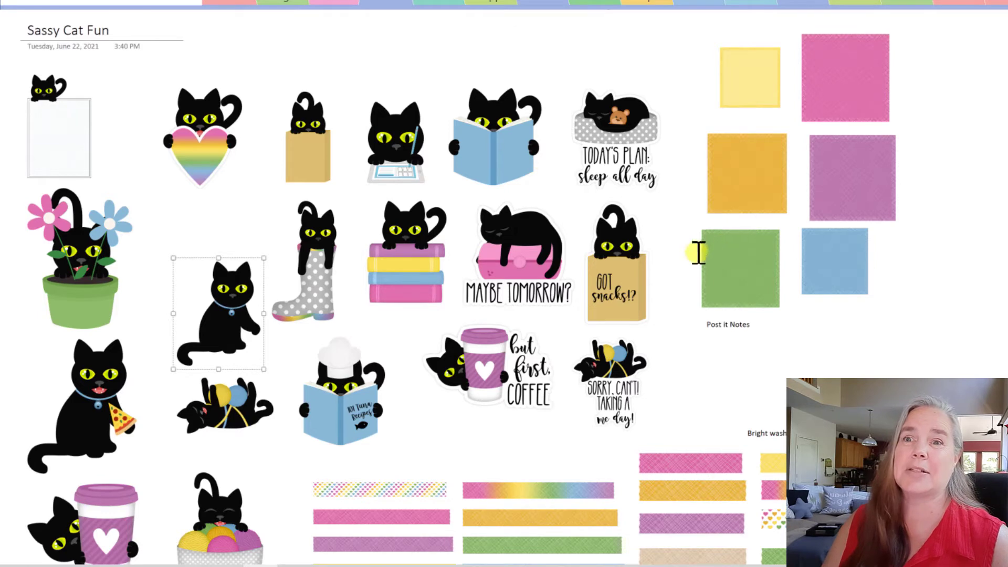
{"action": "scroll", "coordinate": [703, 250], "scroll_direction": "down", "scroll_amount": 3}
{"action": "scroll", "coordinate": [599, 426], "scroll_direction": "down", "scroll_amount": 5}
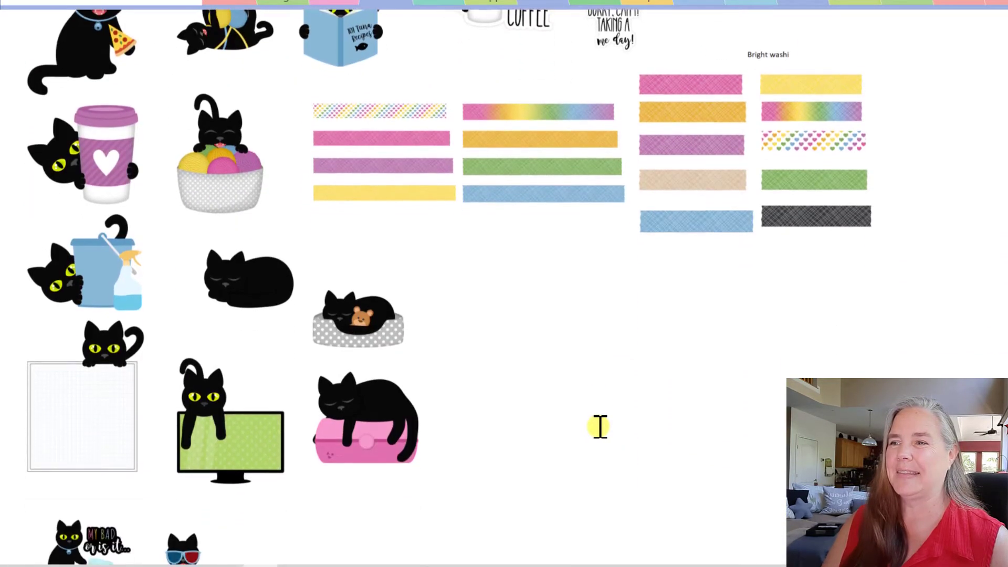
{"action": "scroll", "coordinate": [600, 426], "scroll_direction": "down", "scroll_amount": 1}
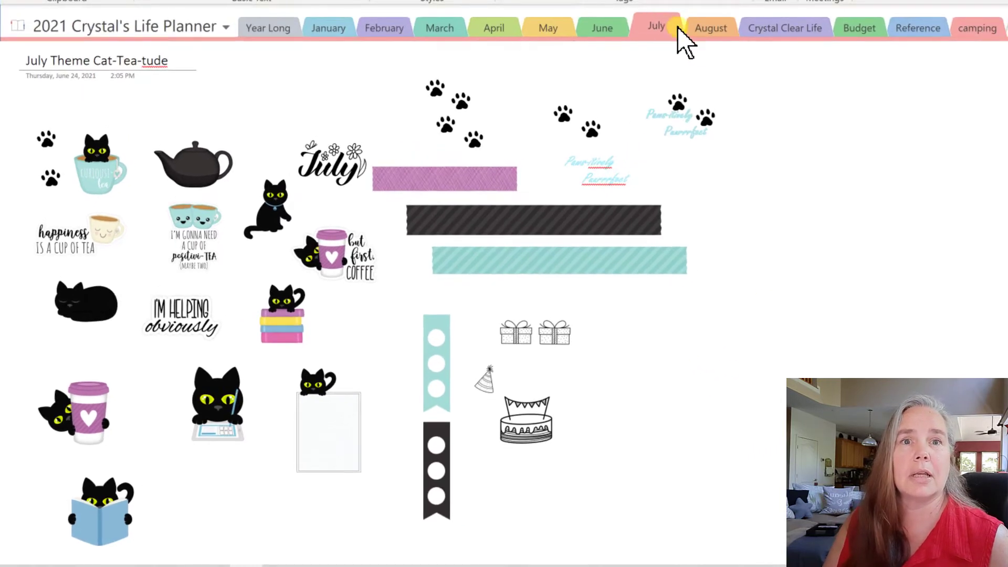
Copy the June Inbox and Notes page into the July section of 2021 Crystal's Life Planner and open the copy
{"action": "left_click", "coordinate": [602, 28]}
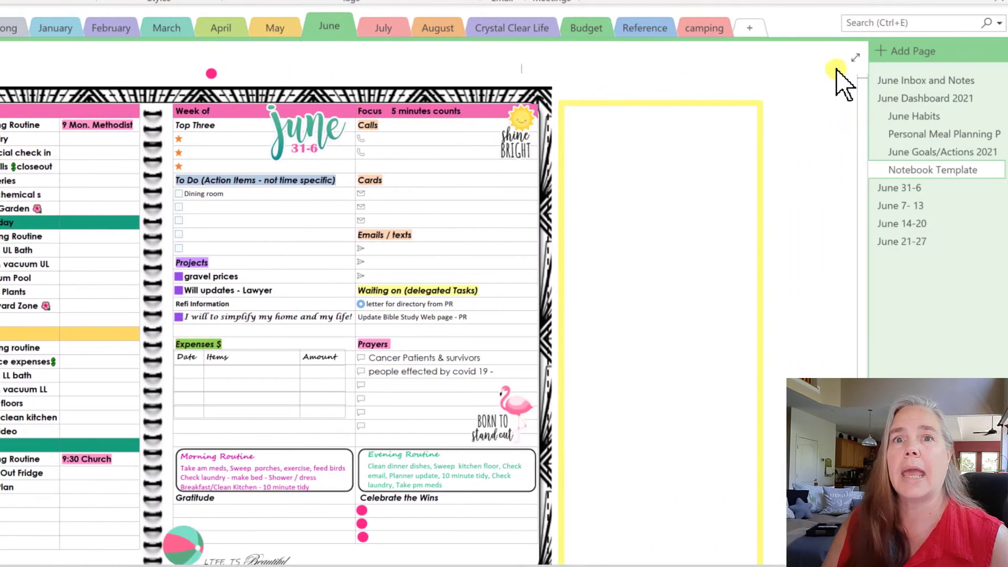
{"action": "left_click", "coordinate": [902, 80]}
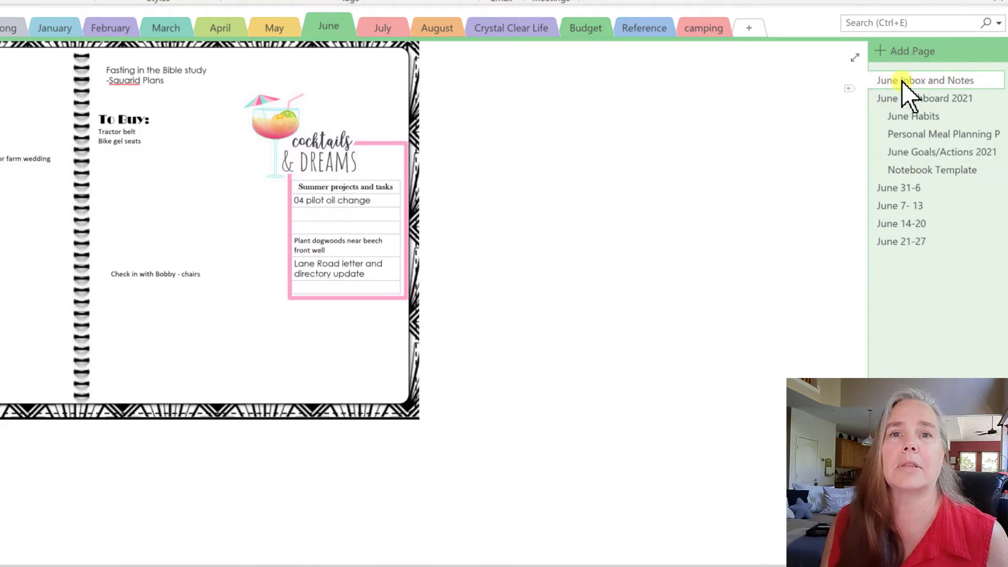
{"action": "right_click", "coordinate": [902, 81]}
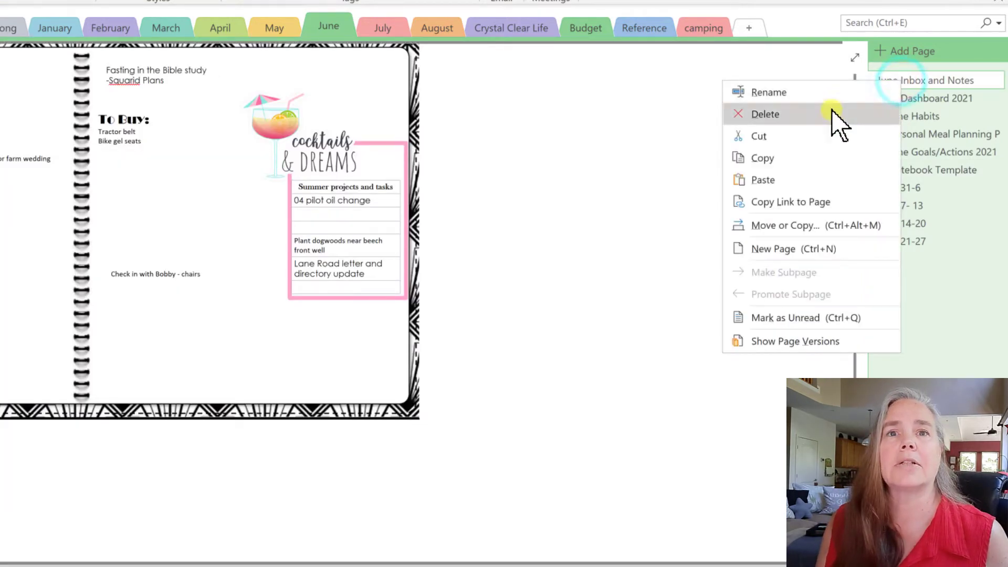
{"action": "left_click", "coordinate": [795, 225]}
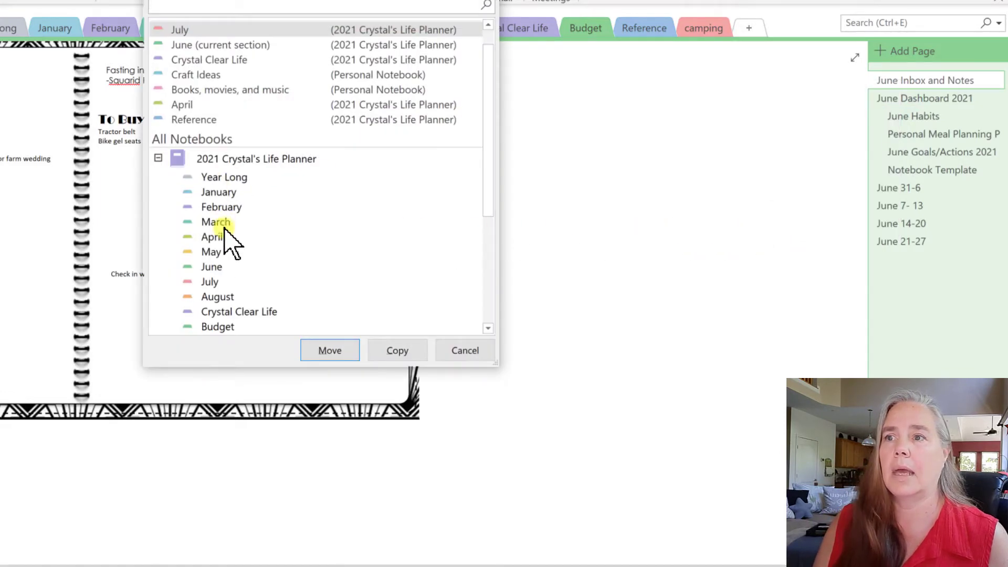
{"action": "left_click", "coordinate": [205, 282]}
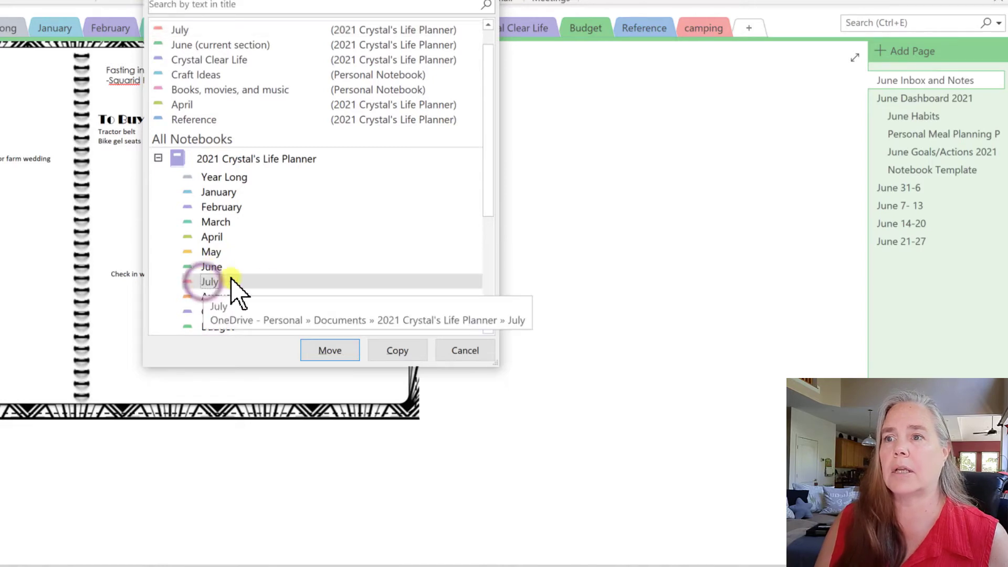
{"action": "left_click", "coordinate": [397, 350]}
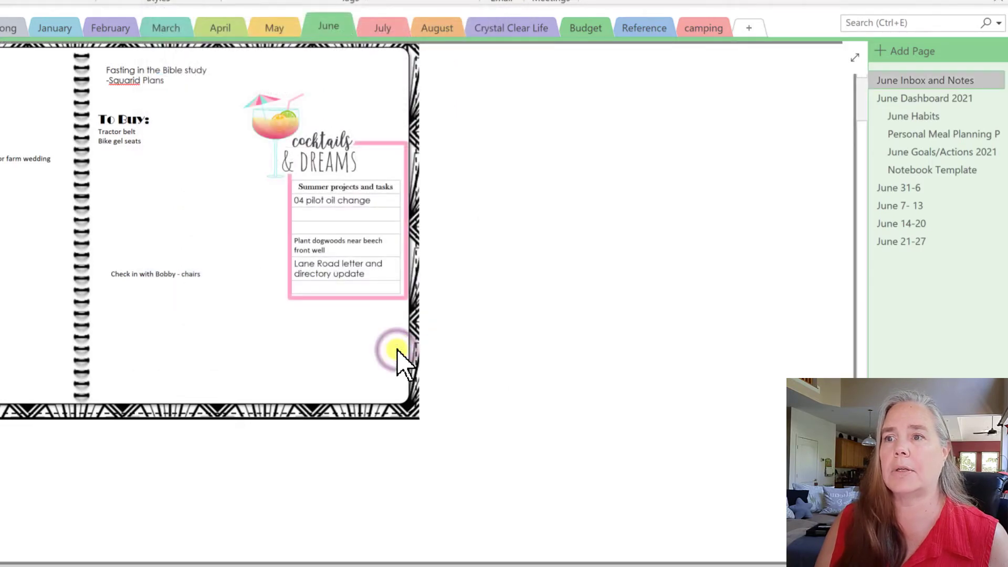
{"action": "left_click", "coordinate": [393, 29]}
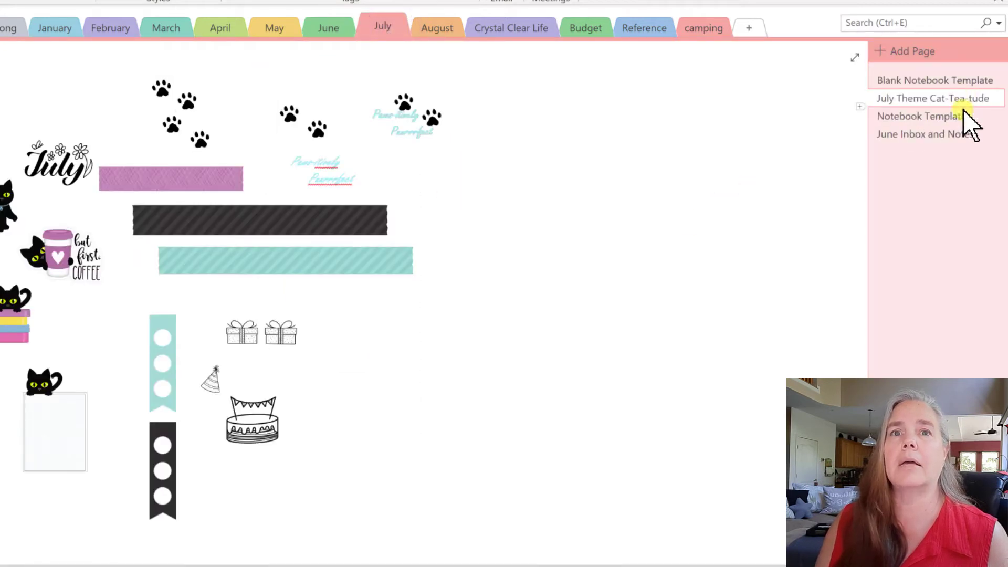
{"action": "left_click", "coordinate": [976, 134]}
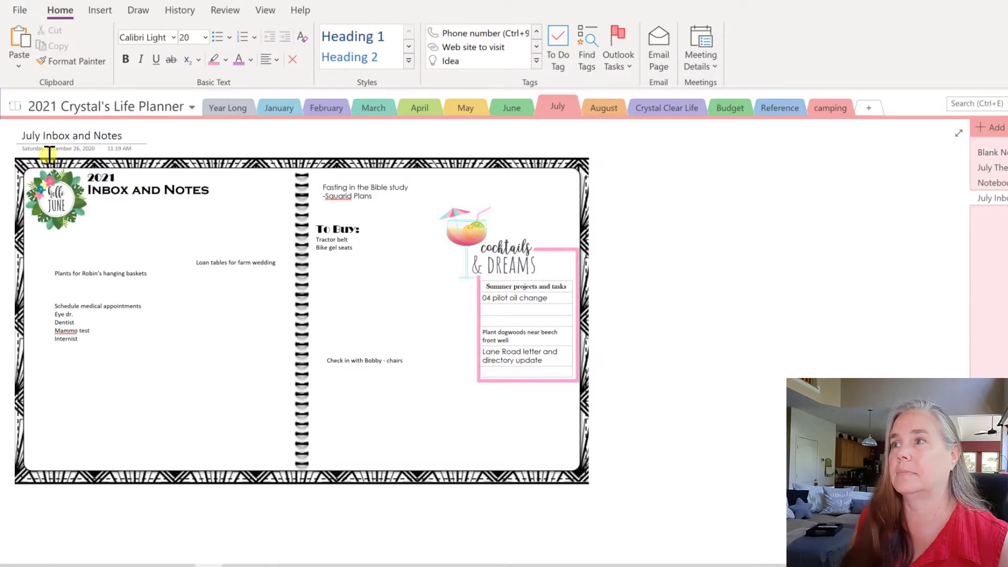
Delete the Hello June sticker, the hanging baskets and loan tables notes, and the Fasting in the Bible study note
{"action": "left_click", "coordinate": [57, 192]}
{"action": "key", "text": "Delete"}
{"action": "left_click", "coordinate": [123, 265]}
{"action": "key", "text": "Delete"}
{"action": "left_click", "coordinate": [223, 254]}
{"action": "key", "text": "Delete"}
{"action": "left_click", "coordinate": [366, 180]}
{"action": "key", "text": "Delete"}
Move the chairs check-in note below the medical appointments list and delete the cocktail sticker above the summer projects table
{"action": "left_click_drag", "start_coordinate": [371, 353], "coordinate": [99, 353]}
{"action": "left_click", "coordinate": [462, 235]}
{"action": "key", "text": "Delete"}
Change the pink frame around the Summer projects and tasks table to light blue
{"action": "right_click", "coordinate": [531, 247]}
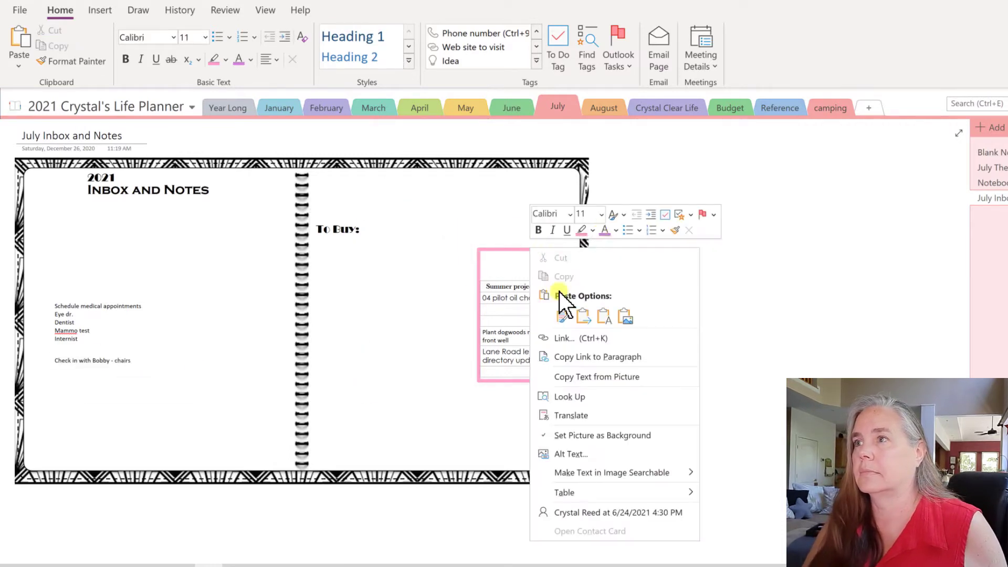
{"action": "left_click", "coordinate": [519, 249]}
{"action": "left_click", "coordinate": [562, 224]}
{"action": "left_click", "coordinate": [505, 272]}
{"action": "left_click", "coordinate": [591, 331]}
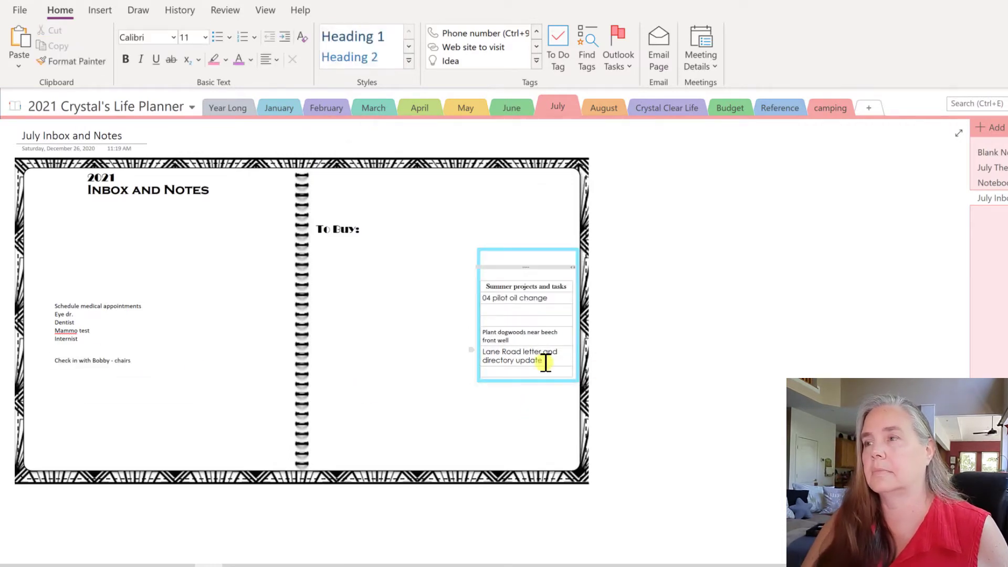
Copy the July lettering from the July Theme Cat-Tea-tude page and paste it onto the July Inbox and Notes page
{"action": "left_click", "coordinate": [992, 168]}
{"action": "right_click", "coordinate": [303, 226]}
{"action": "left_click", "coordinate": [326, 252]}
{"action": "left_click", "coordinate": [991, 198]}
{"action": "right_click", "coordinate": [645, 302]}
{"action": "left_click", "coordinate": [670, 365]}
Place the July lettering before the Inbox and Notes heading, shifting the heading and the 2021 text to make room
{"action": "left_click_drag", "start_coordinate": [677, 328], "coordinate": [44, 206]}
{"action": "left_click_drag", "start_coordinate": [156, 179], "coordinate": [179, 199]}
{"action": "left_click_drag", "start_coordinate": [106, 169], "coordinate": [140, 178]}
{"action": "left_click_drag", "start_coordinate": [29, 206], "coordinate": [70, 196]}
{"action": "left_click", "coordinate": [109, 234]}
Copy the sitting cat sticker and purple washi strip from the July theme page and paste them onto July Inbox and Notes
{"action": "left_click", "coordinate": [983, 182]}
{"action": "left_click", "coordinate": [986, 168]}
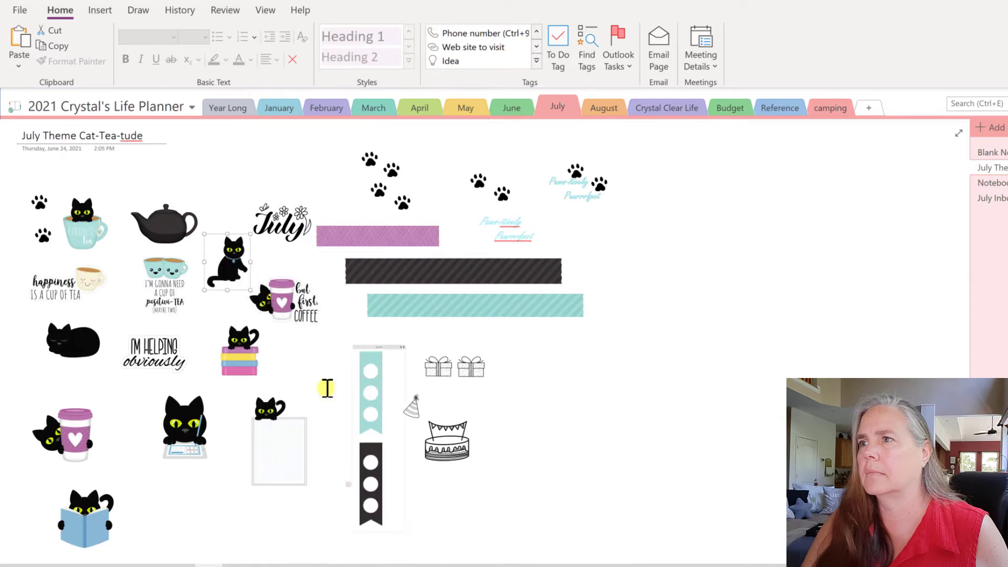
{"action": "right_click", "coordinate": [377, 236]}
{"action": "left_click", "coordinate": [426, 264]}
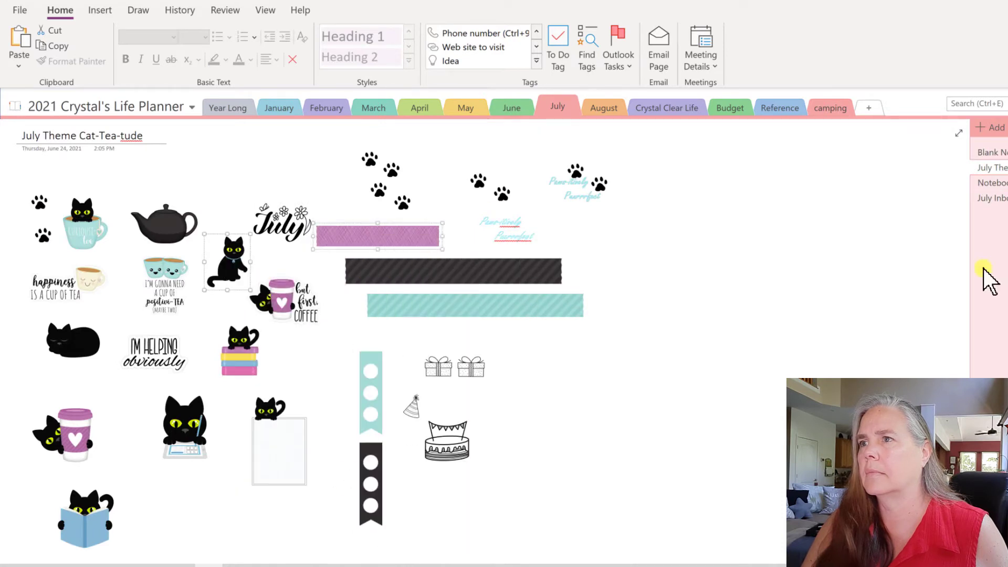
{"action": "left_click", "coordinate": [989, 196]}
{"action": "right_click", "coordinate": [619, 219]}
{"action": "left_click", "coordinate": [652, 304]}
{"action": "left_click", "coordinate": [45, 2]}
{"action": "right_click", "coordinate": [708, 245]}
{"action": "left_click", "coordinate": [741, 314]}
Position the cat and purple washi strip at the page's upper-left header and widen the strip
{"action": "left_click_drag", "start_coordinate": [205, 167], "coordinate": [93, 206]}
{"action": "right_click", "coordinate": [200, 160]}
{"action": "left_click", "coordinate": [238, 191]}
{"action": "left_click", "coordinate": [154, 193]}
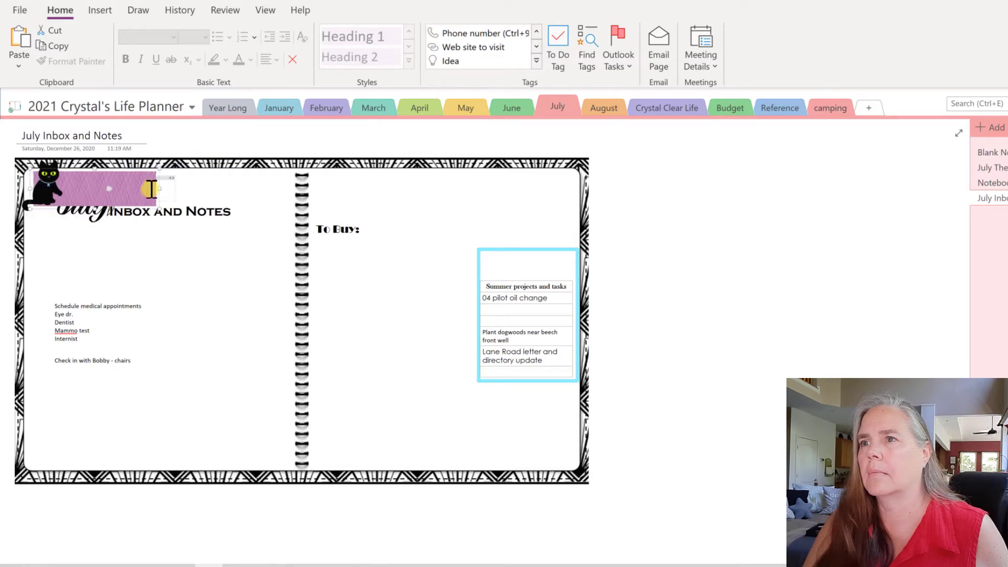
{"action": "left_click", "coordinate": [150, 193]}
{"action": "left_click_drag", "start_coordinate": [158, 192], "coordinate": [183, 193]}
Send the purple washi strip to the back, behind the cat, July lettering and 2021 text
{"action": "right_click", "coordinate": [140, 193]}
{"action": "mouse_move", "coordinate": [313, 362]}
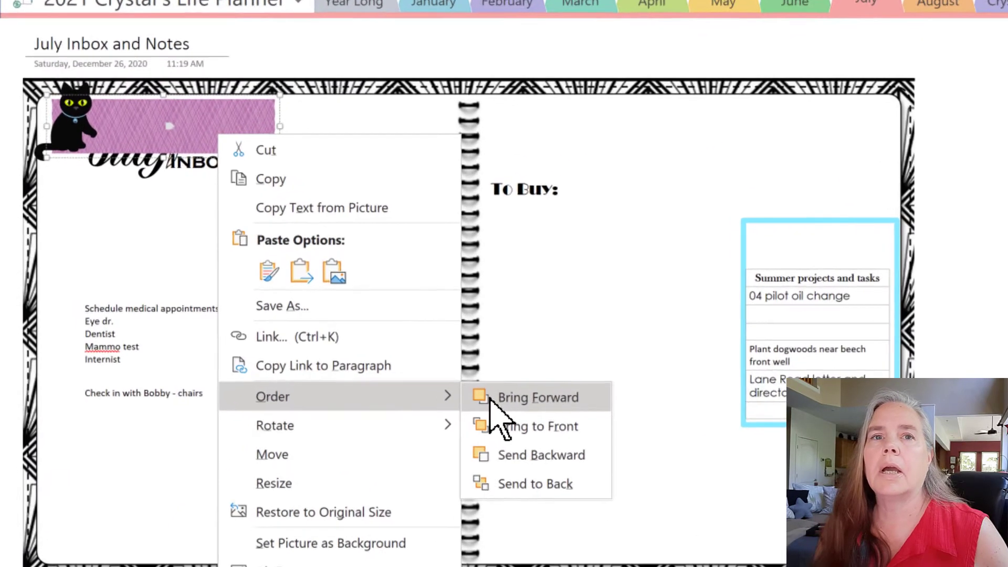
{"action": "left_click", "coordinate": [311, 104]}
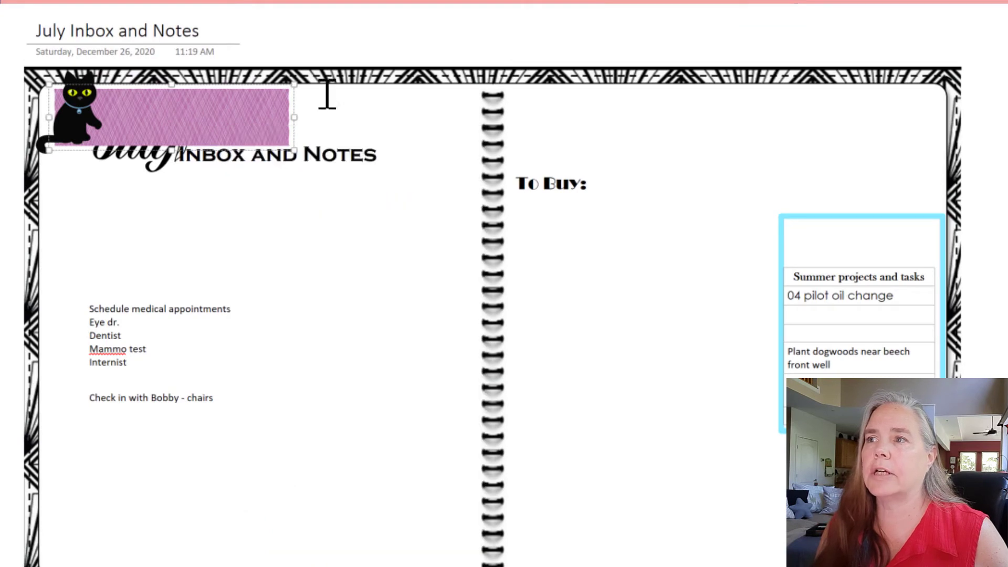
{"action": "right_click", "coordinate": [150, 118]}
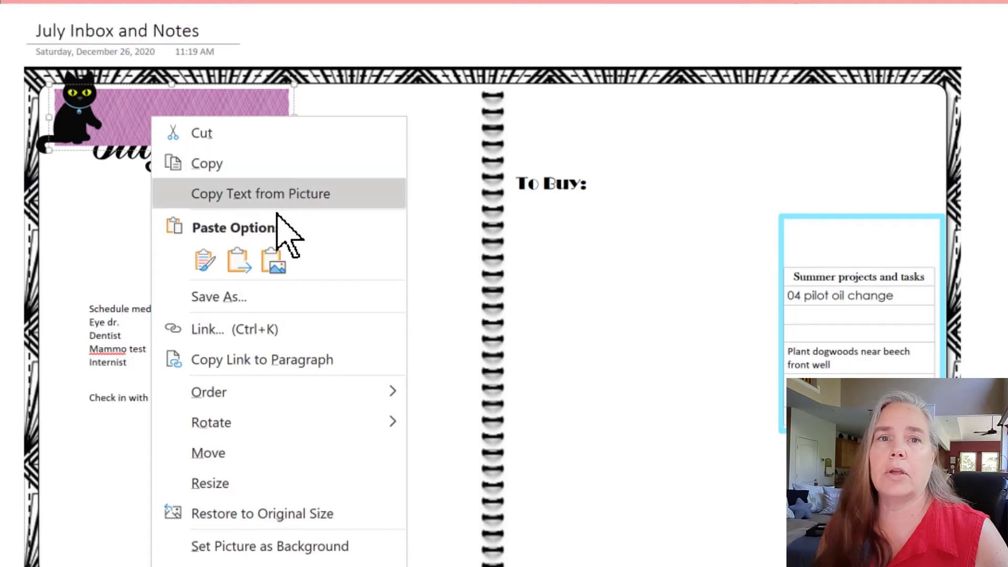
{"action": "mouse_move", "coordinate": [231, 402]}
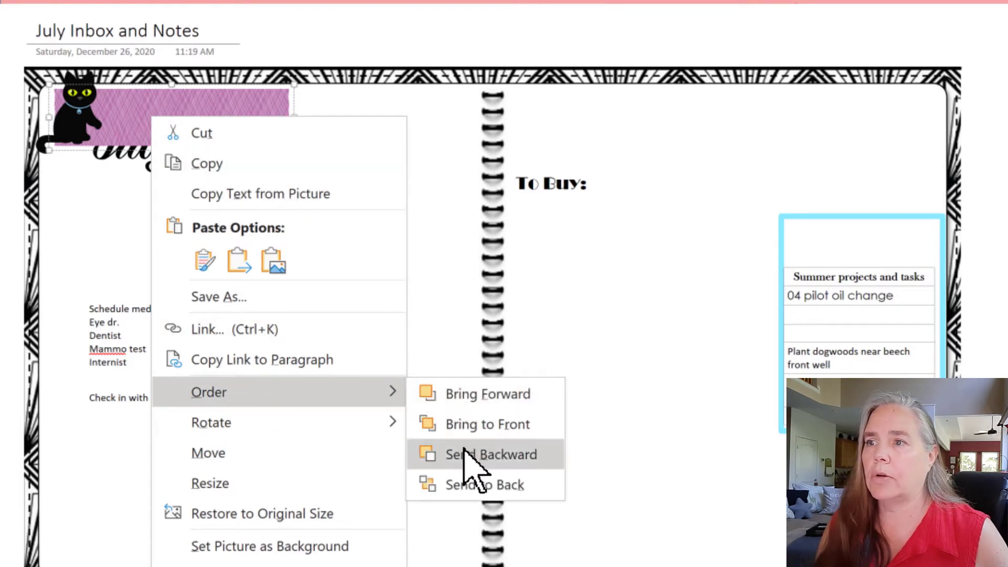
{"action": "left_click", "coordinate": [470, 484]}
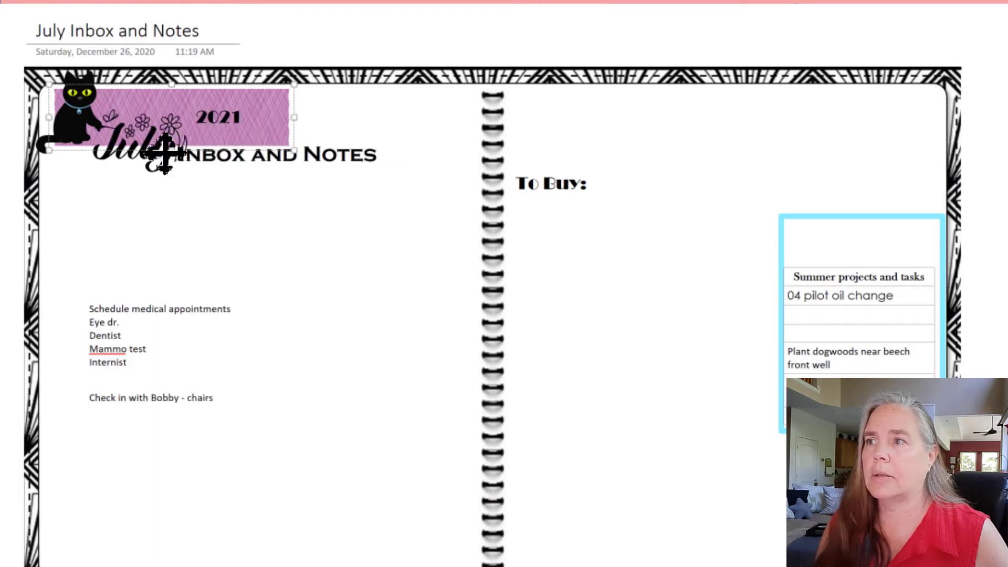
Move the July lettering up onto the washi strip and place the Inbox and Notes heading directly beneath the strip
{"action": "left_click", "coordinate": [127, 143]}
{"action": "left_click_drag", "start_coordinate": [130, 135], "coordinate": [137, 111]}
{"action": "left_click_drag", "start_coordinate": [303, 134], "coordinate": [182, 141]}
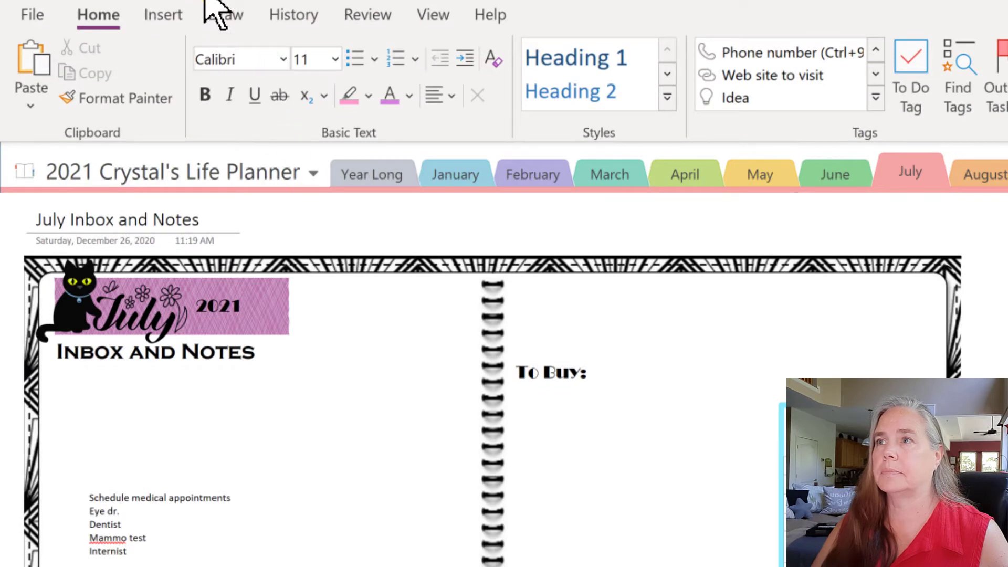
Lasso the cat, purple washi strip, July lettering and 2021 text, and paste a copy as a single picture beside the planner page
{"action": "left_click", "coordinate": [220, 21]}
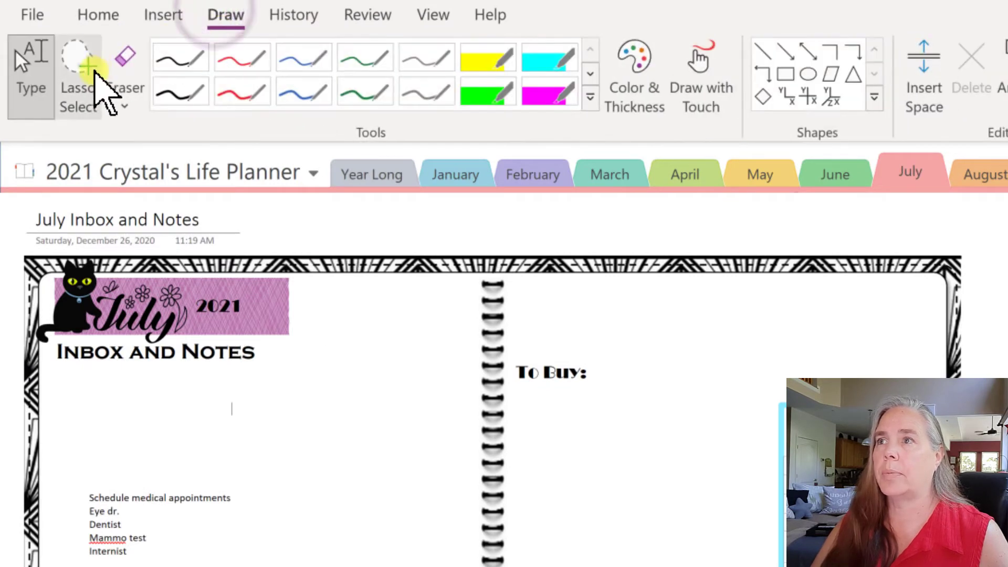
{"action": "left_click", "coordinate": [89, 79]}
{"action": "mouse_move", "coordinate": [79, 256]}
{"action": "left_mouse_down"}
{"action": "mouse_move", "coordinate": [38, 288]}
{"action": "mouse_move", "coordinate": [20, 333]}
{"action": "mouse_move", "coordinate": [252, 348]}
{"action": "mouse_move", "coordinate": [299, 333]}
{"action": "mouse_move", "coordinate": [304, 291]}
{"action": "mouse_move", "coordinate": [255, 248]}
{"action": "mouse_move", "coordinate": [90, 251]}
{"action": "mouse_move", "coordinate": [72, 256]}
{"action": "mouse_move", "coordinate": [76, 265]}
{"action": "left_mouse_up"}
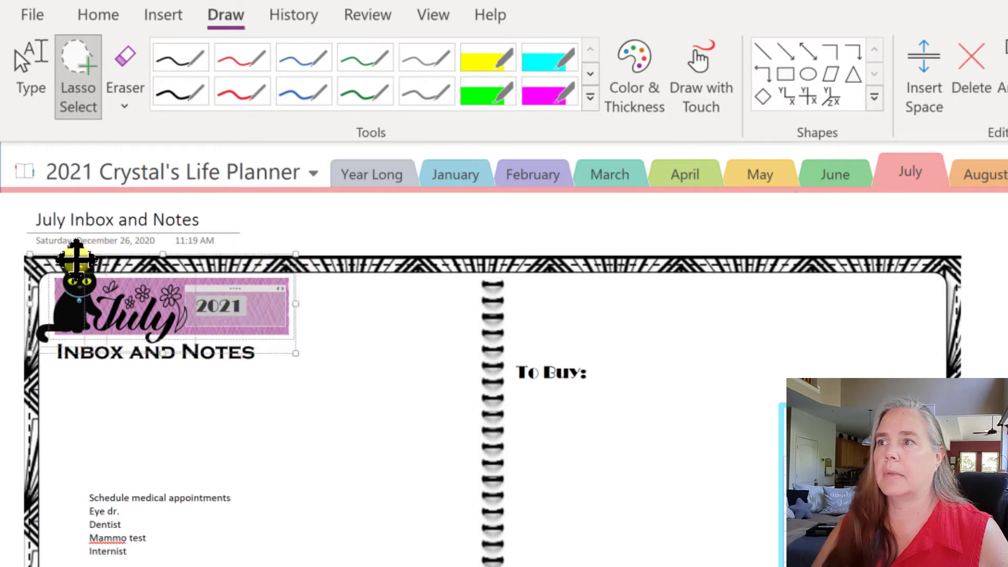
{"action": "right_click", "coordinate": [209, 311]}
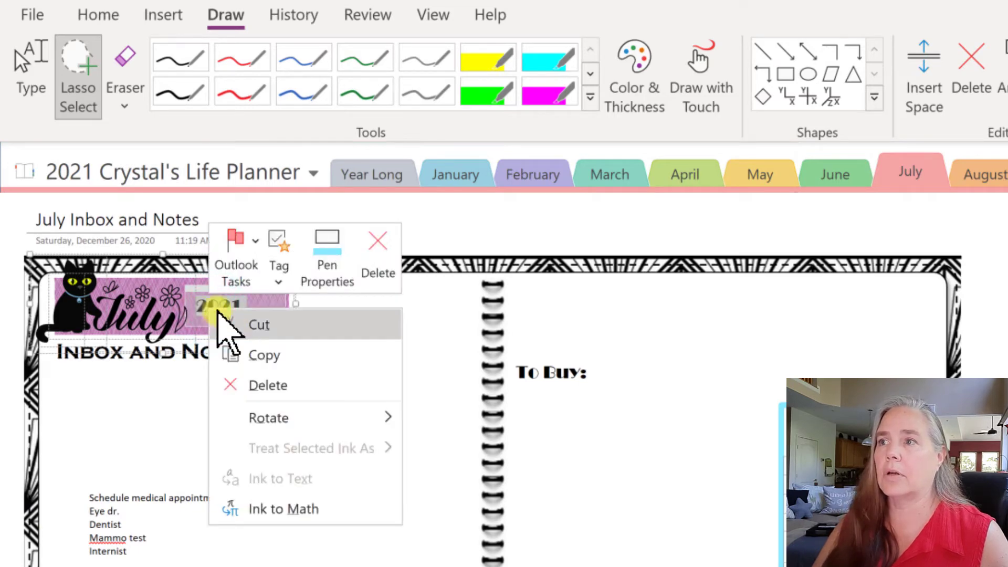
{"action": "left_click", "coordinate": [254, 346]}
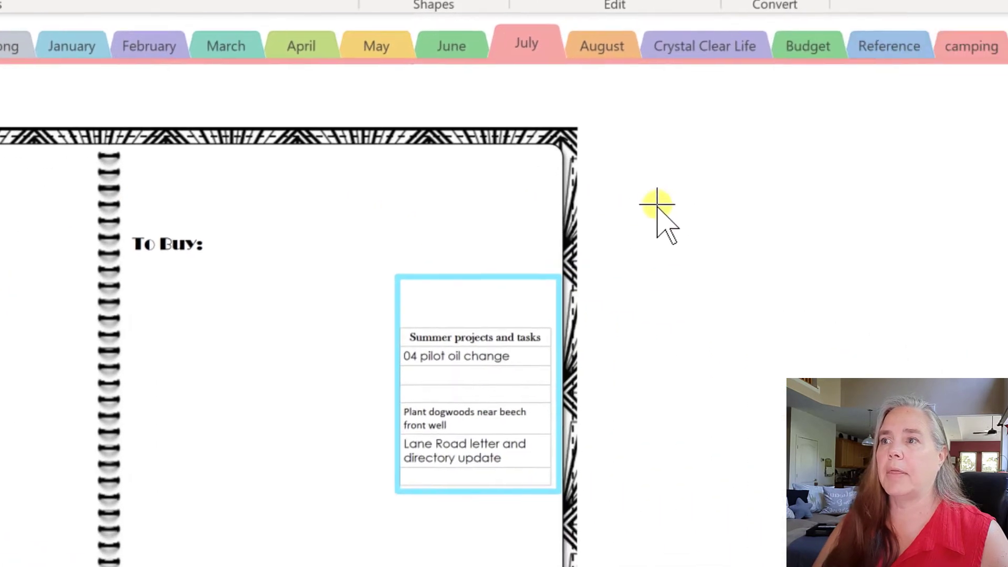
{"action": "right_click", "coordinate": [540, 174]}
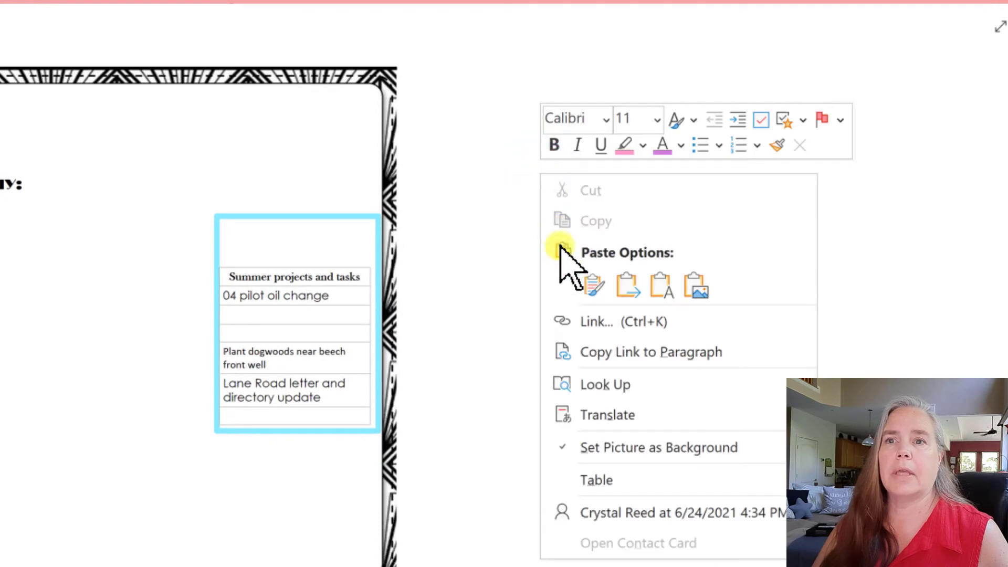
{"action": "left_click", "coordinate": [696, 287]}
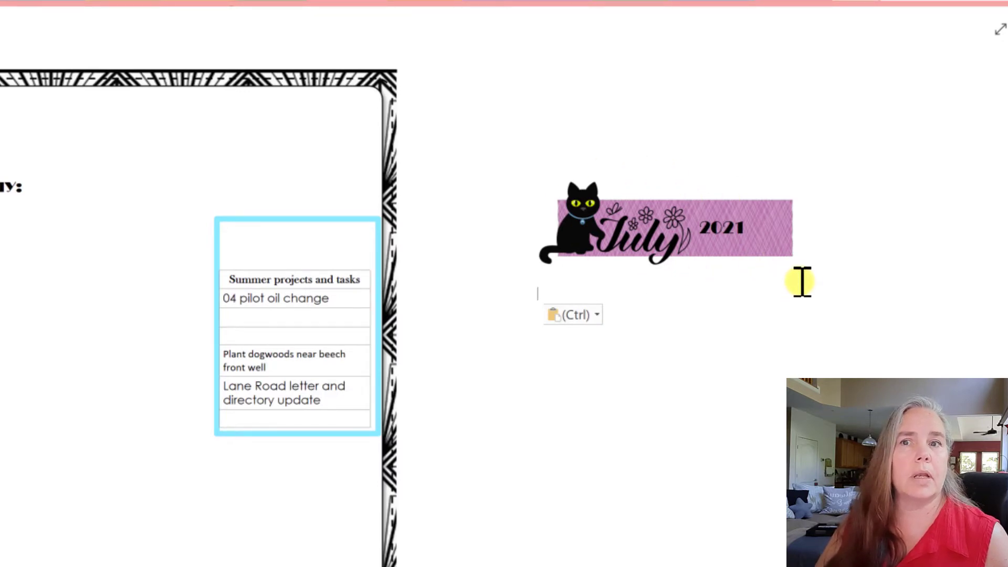
Cut the combined July header picture and paste it into an empty area of the July Theme Cat-Tea-tude page
{"action": "left_click", "coordinate": [731, 228]}
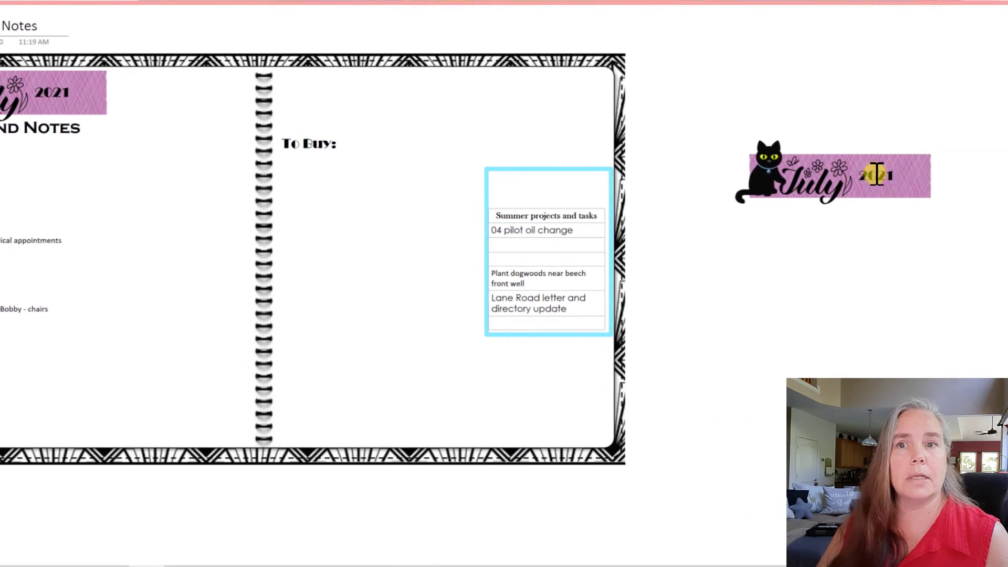
{"action": "left_click", "coordinate": [882, 172]}
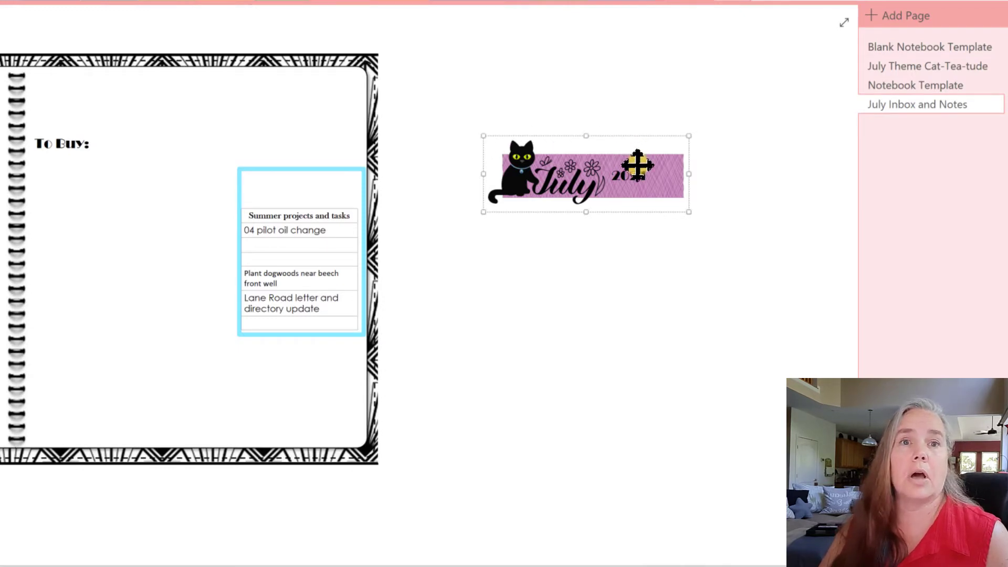
{"action": "right_click", "coordinate": [634, 163]}
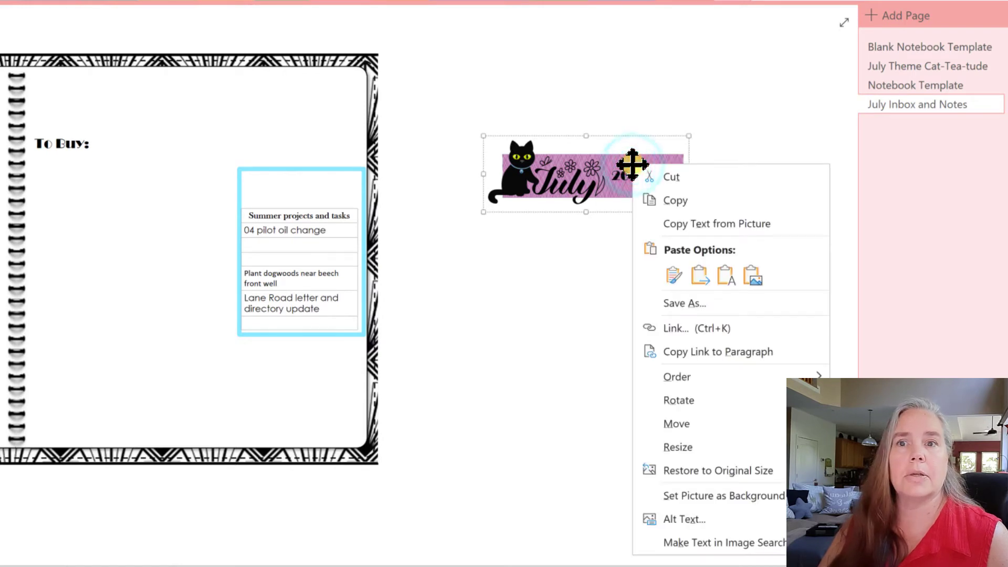
{"action": "left_click", "coordinate": [662, 177]}
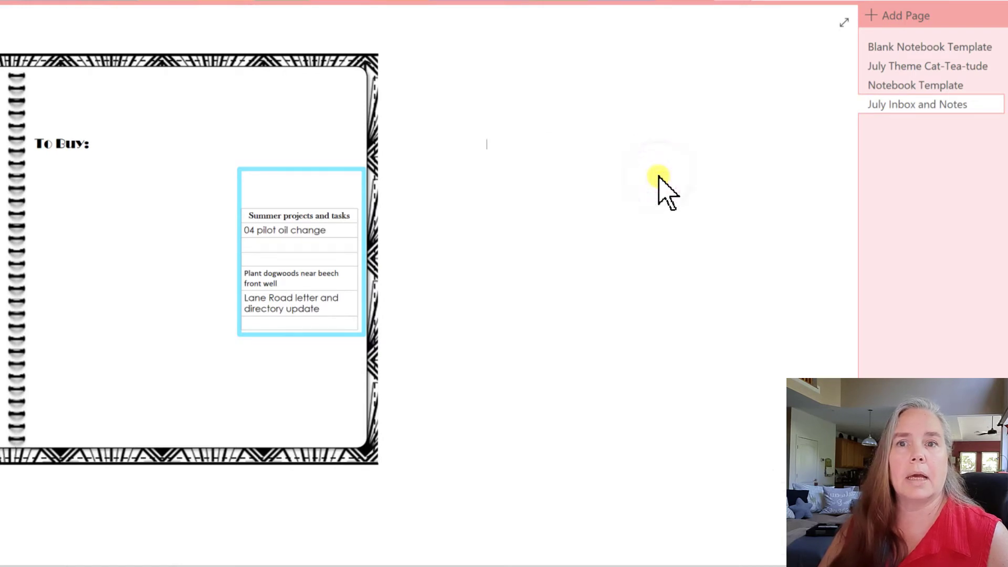
{"action": "left_click", "coordinate": [922, 63]}
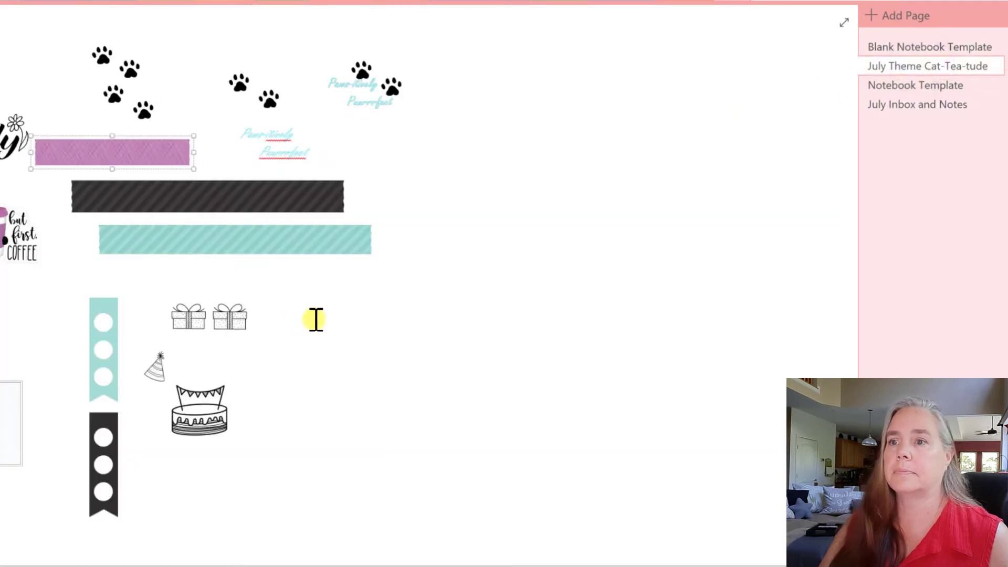
{"action": "right_click", "coordinate": [325, 322]}
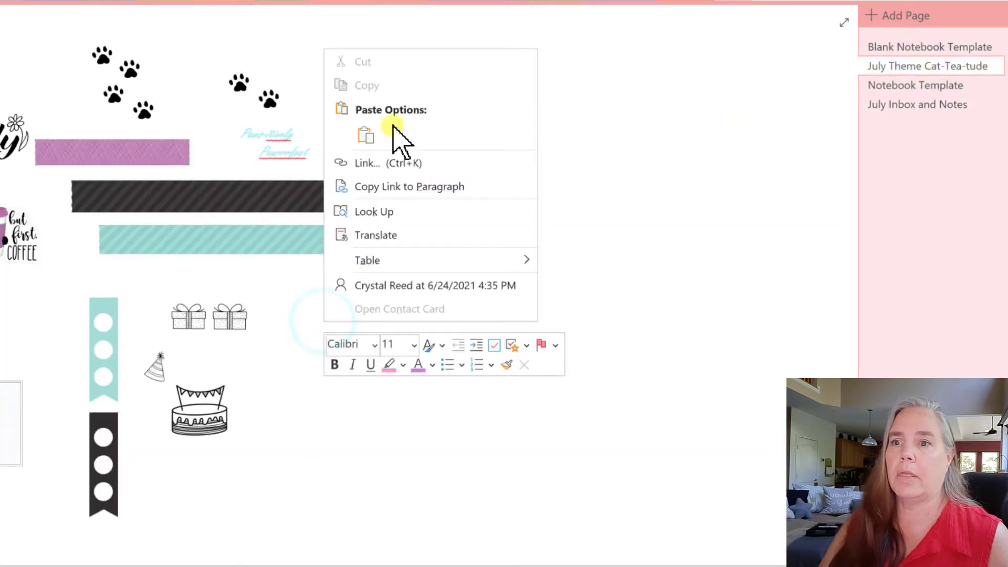
{"action": "left_click", "coordinate": [366, 136]}
{"action": "left_click", "coordinate": [567, 295]}
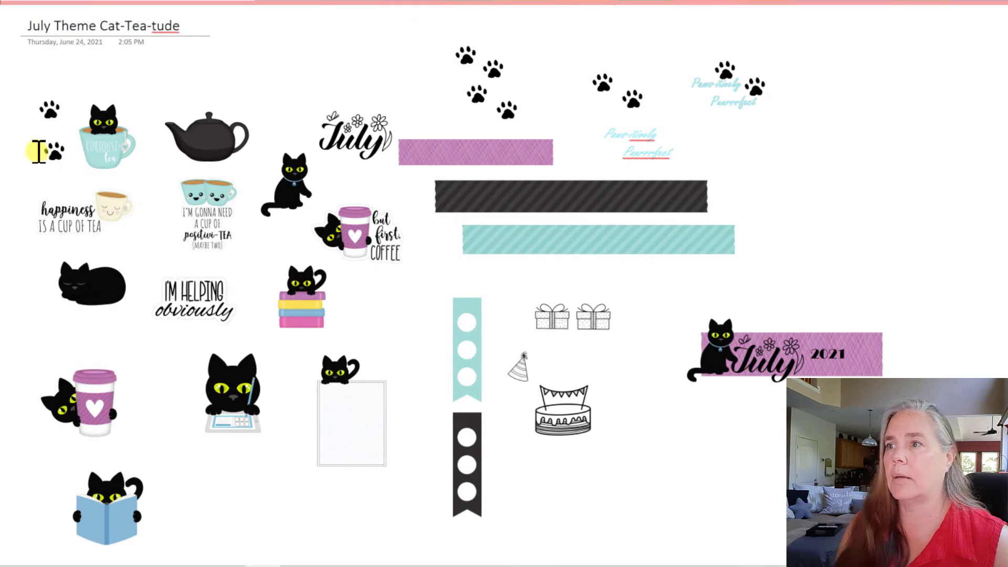
Examine the separate ink strokes that make up the upper paw print beside the Curiousi-tea mug
{"action": "scroll", "coordinate": [39, 152], "scroll_direction": "up", "scroll_amount": 5}
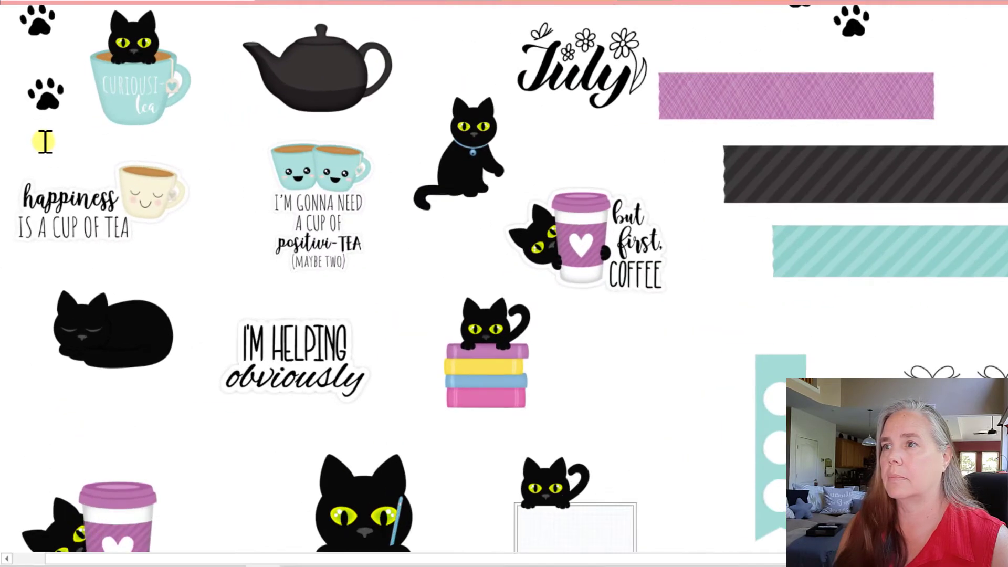
{"action": "scroll", "coordinate": [45, 141], "scroll_direction": "up", "scroll_amount": 1}
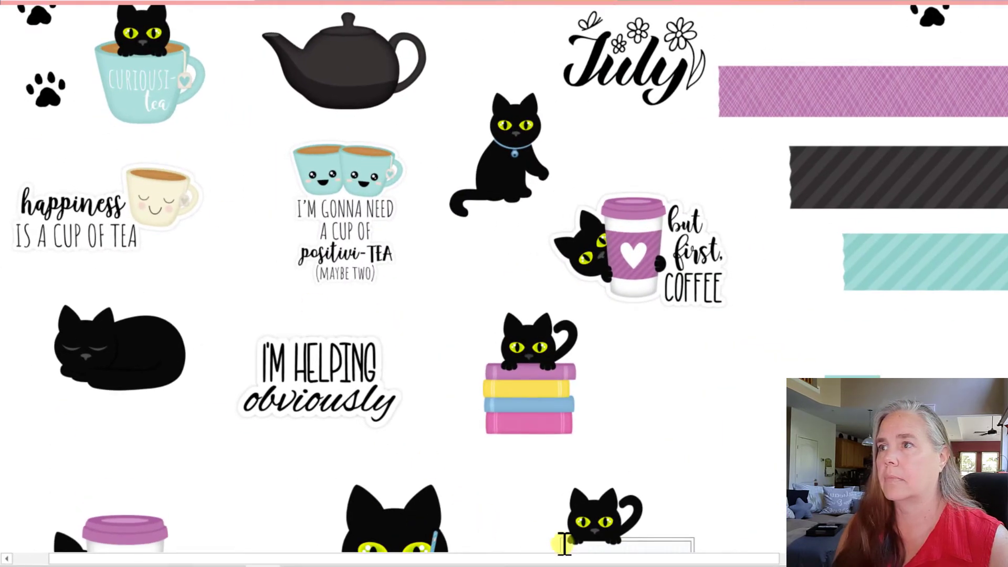
{"action": "left_click_drag", "start_coordinate": [580, 557], "coordinate": [405, 554]}
{"action": "scroll", "coordinate": [307, 352], "scroll_direction": "up", "scroll_amount": 3}
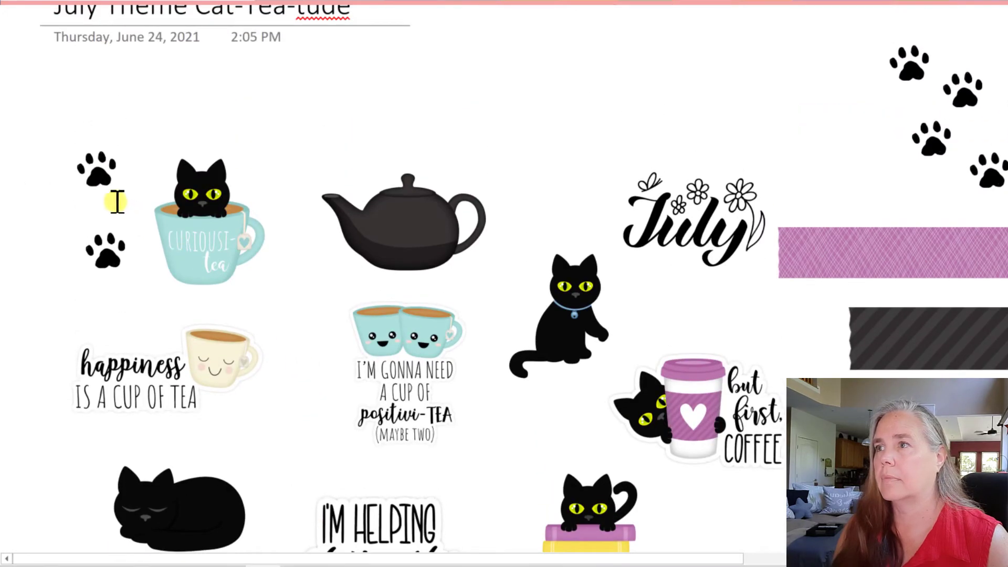
{"action": "scroll", "coordinate": [116, 201], "scroll_direction": "up", "scroll_amount": 2}
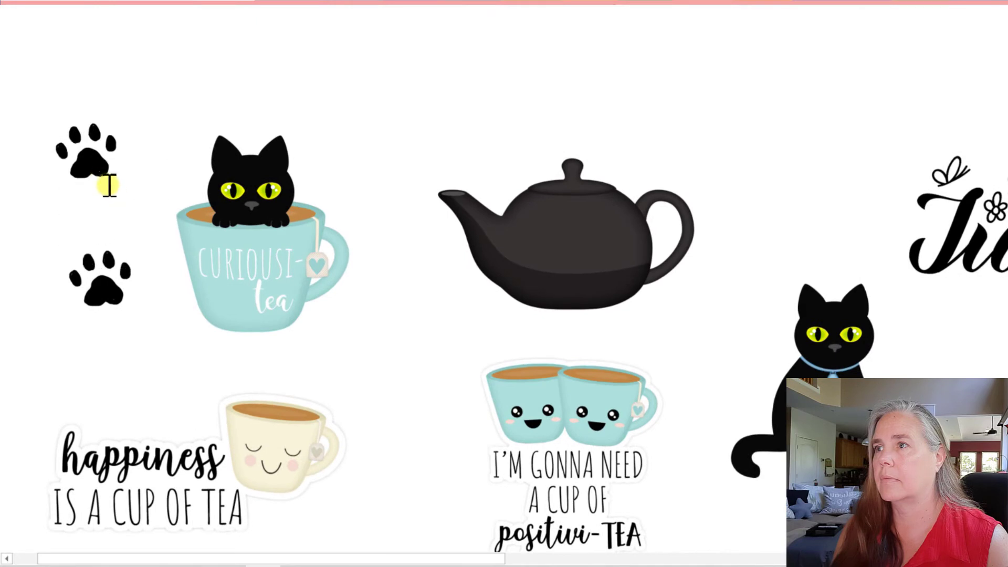
{"action": "left_click", "coordinate": [95, 167]}
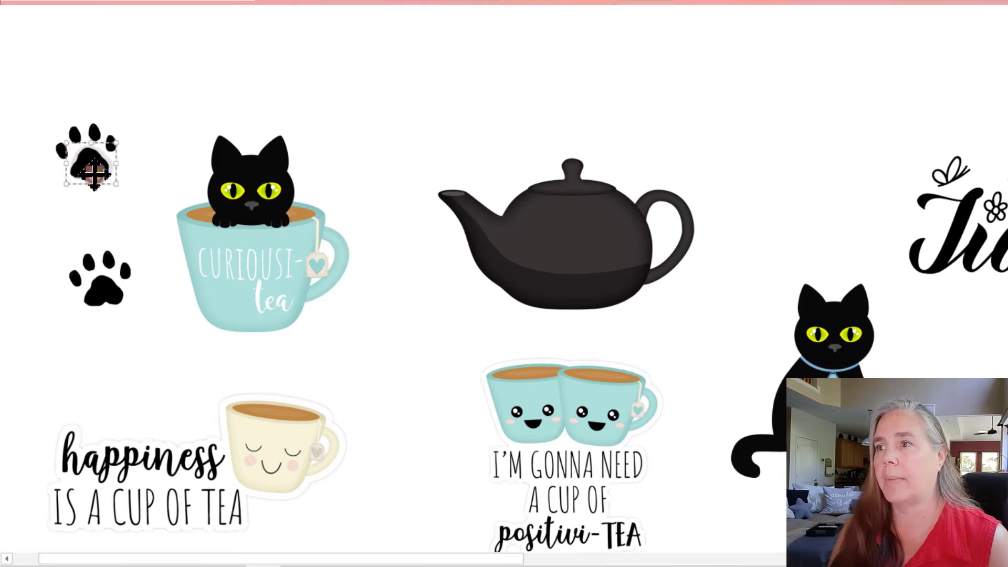
{"action": "left_click_drag", "start_coordinate": [61, 154], "coordinate": [50, 144]}
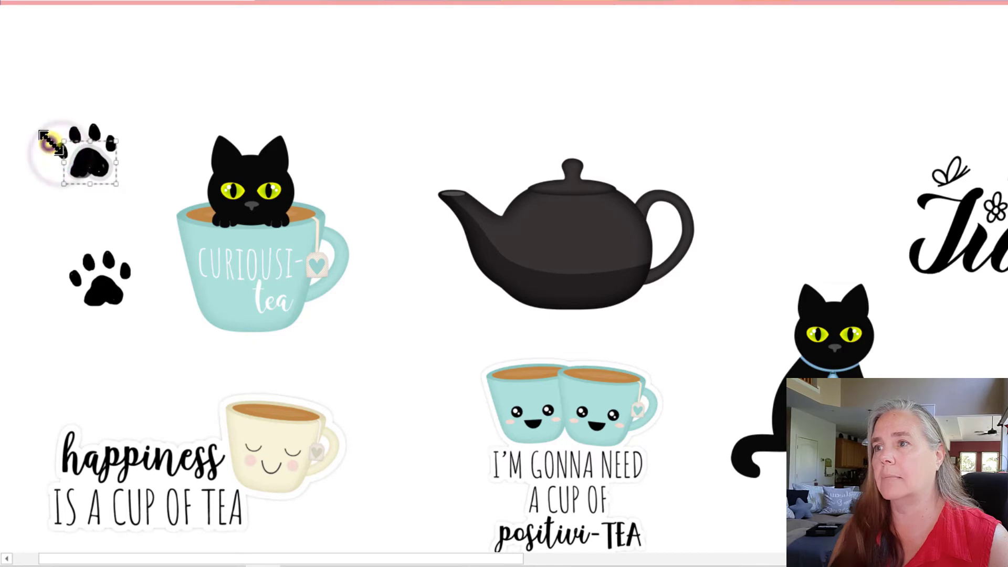
{"action": "left_click", "coordinate": [79, 120]}
{"action": "left_click", "coordinate": [151, 127]}
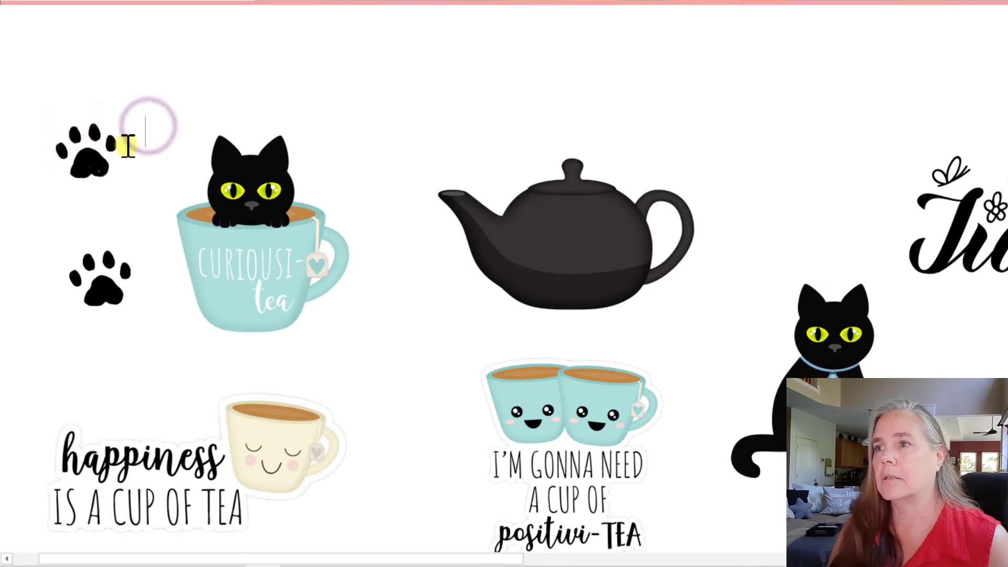
{"action": "left_click", "coordinate": [109, 142]}
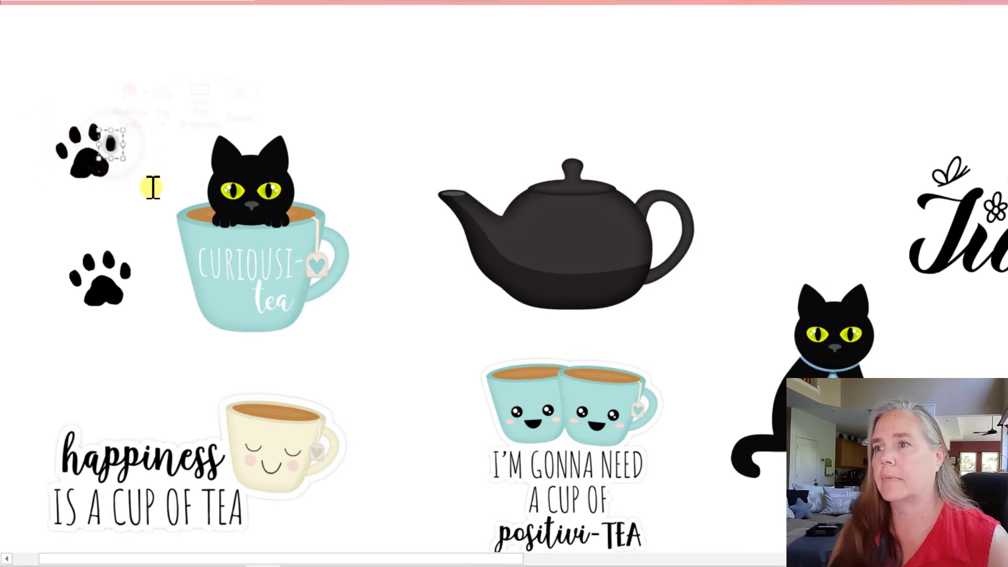
{"action": "left_click", "coordinate": [93, 130]}
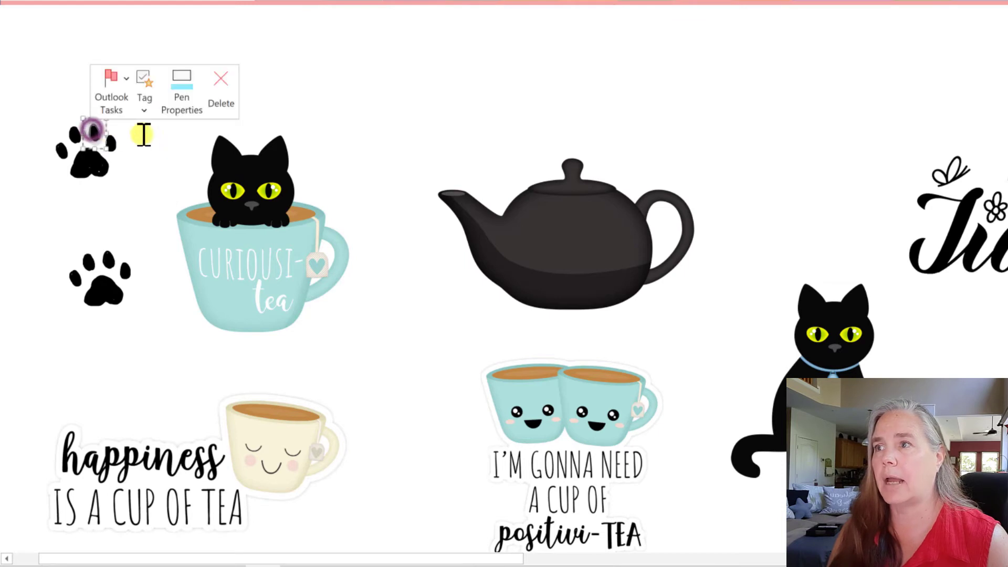
{"action": "left_click", "coordinate": [151, 167]}
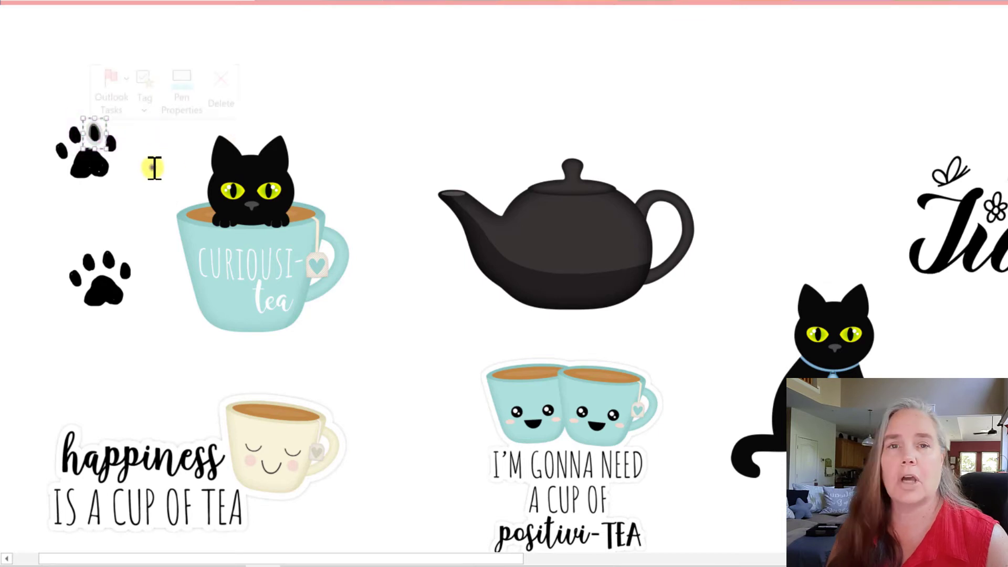
{"action": "left_click", "coordinate": [72, 129]}
{"action": "left_click", "coordinate": [47, 193]}
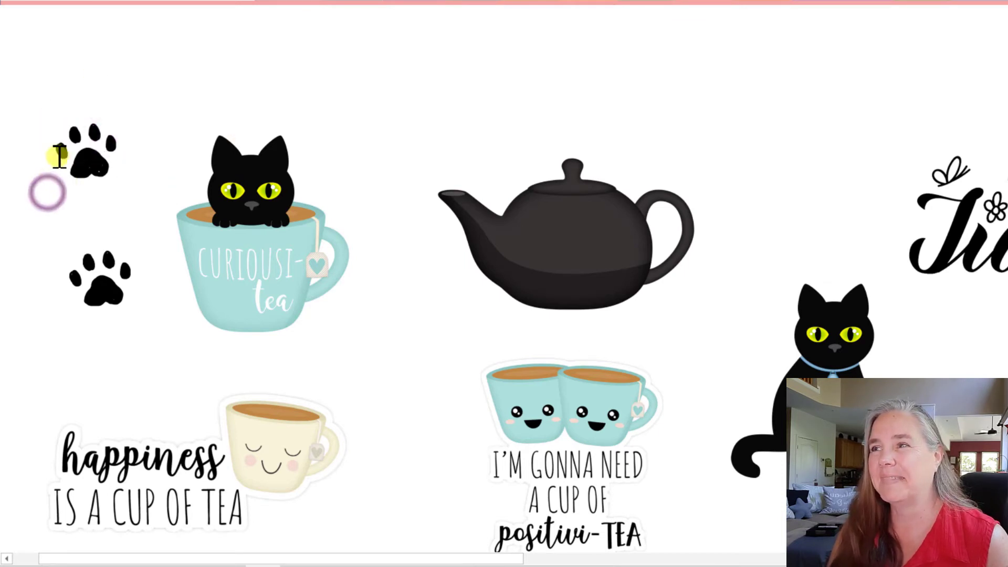
{"action": "left_click", "coordinate": [56, 152]}
{"action": "left_click", "coordinate": [37, 215]}
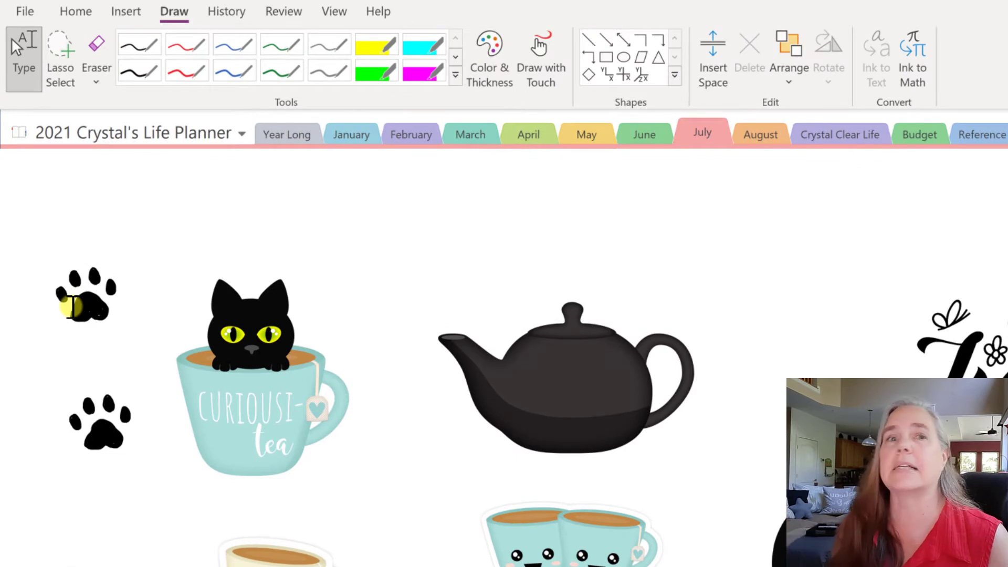
Lasso the whole upper paw print and paste a copy as a picture between the Curiousi-tea mug and the teapot
{"action": "left_click", "coordinate": [57, 61]}
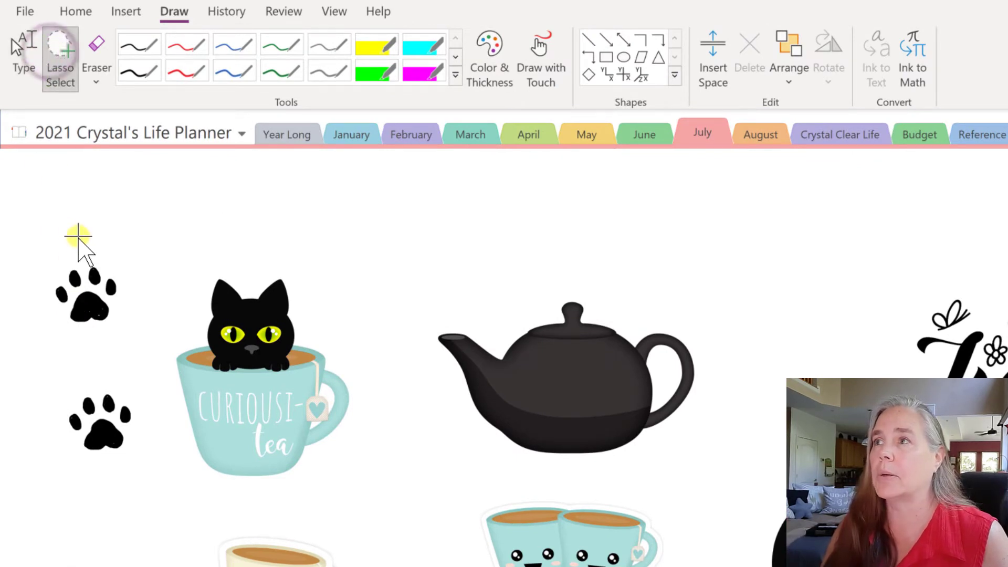
{"action": "mouse_move", "coordinate": [79, 244]}
{"action": "left_mouse_down"}
{"action": "mouse_move", "coordinate": [36, 297]}
{"action": "mouse_move", "coordinate": [46, 336]}
{"action": "mouse_move", "coordinate": [81, 342]}
{"action": "mouse_move", "coordinate": [113, 329]}
{"action": "mouse_move", "coordinate": [143, 292]}
{"action": "mouse_move", "coordinate": [132, 264]}
{"action": "mouse_move", "coordinate": [94, 243]}
{"action": "mouse_move", "coordinate": [74, 252]}
{"action": "left_mouse_up"}
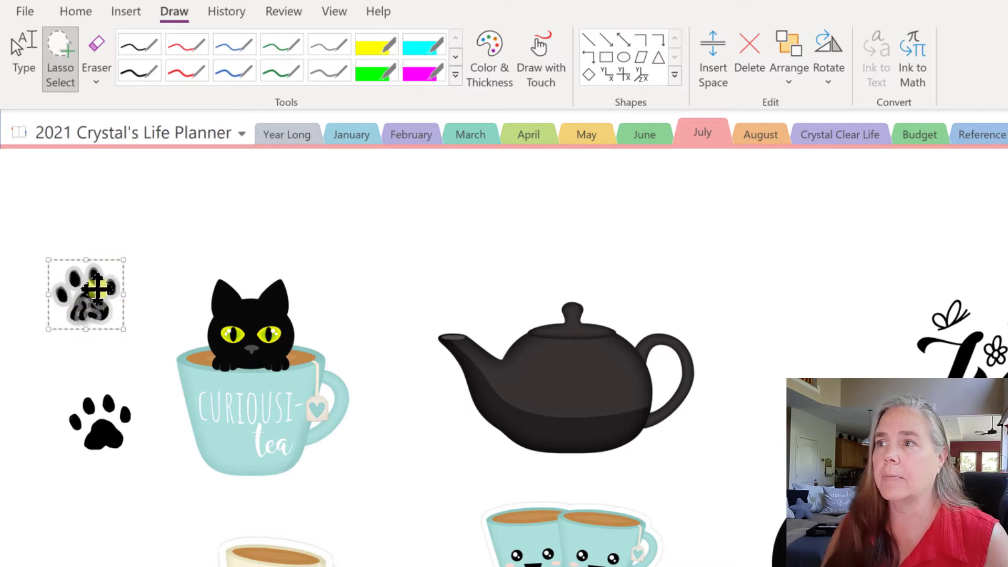
{"action": "right_click", "coordinate": [96, 287]}
{"action": "left_click", "coordinate": [138, 326]}
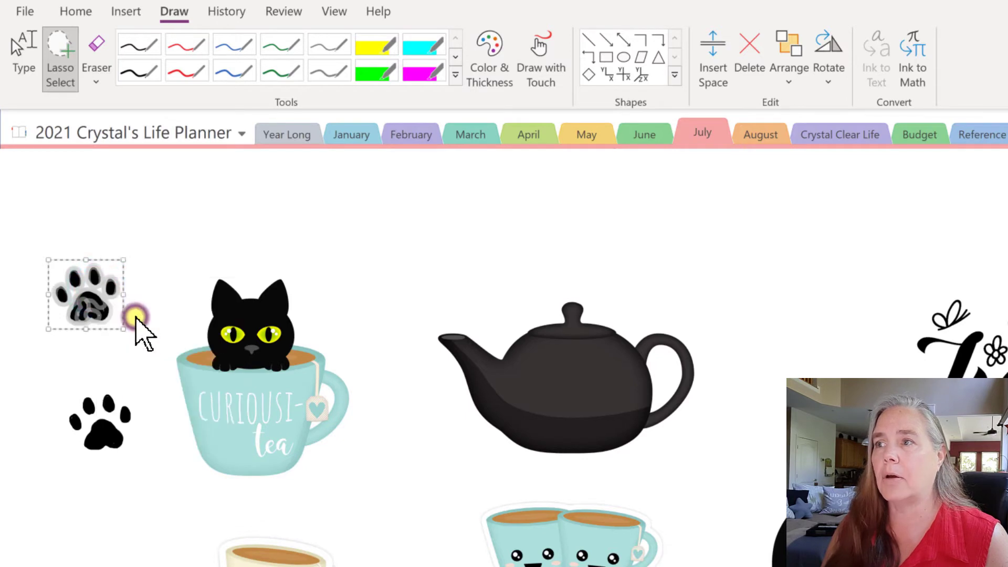
{"action": "right_click", "coordinate": [345, 238]}
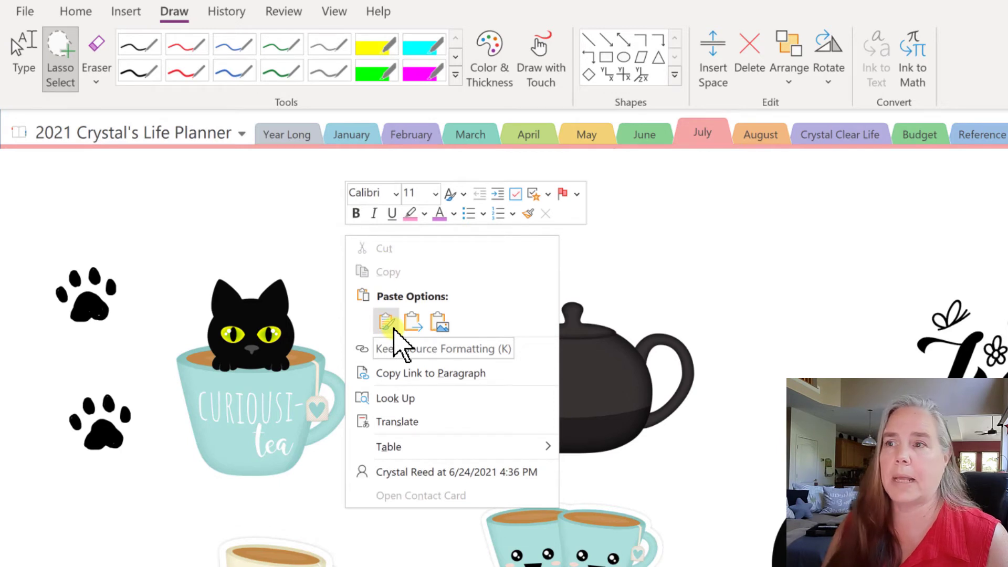
{"action": "left_click", "coordinate": [435, 323]}
{"action": "left_click", "coordinate": [407, 260]}
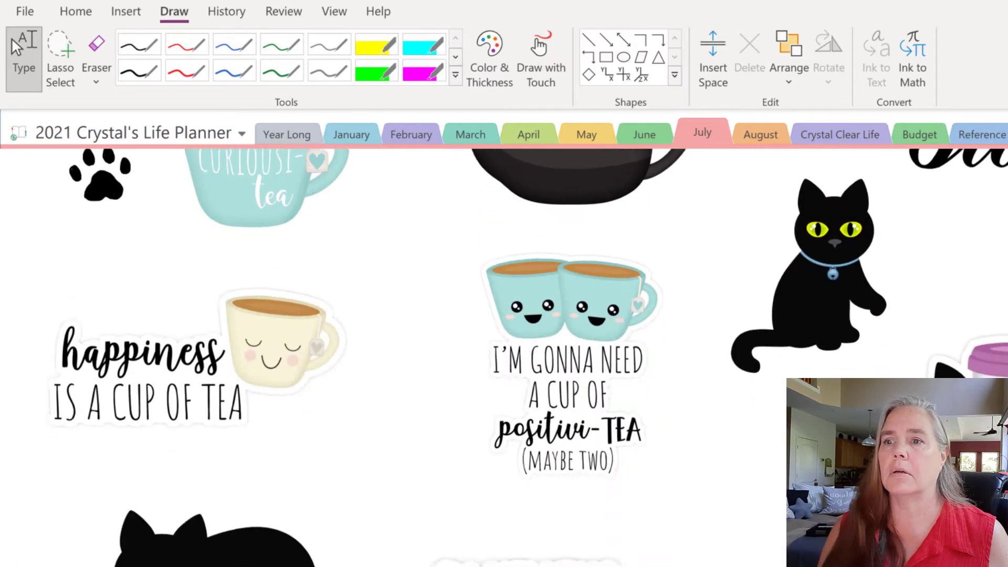
{"action": "scroll", "coordinate": [504, 357], "scroll_direction": "down", "scroll_amount": 10}
{"action": "scroll", "coordinate": [667, 401], "scroll_direction": "down", "scroll_amount": 6}
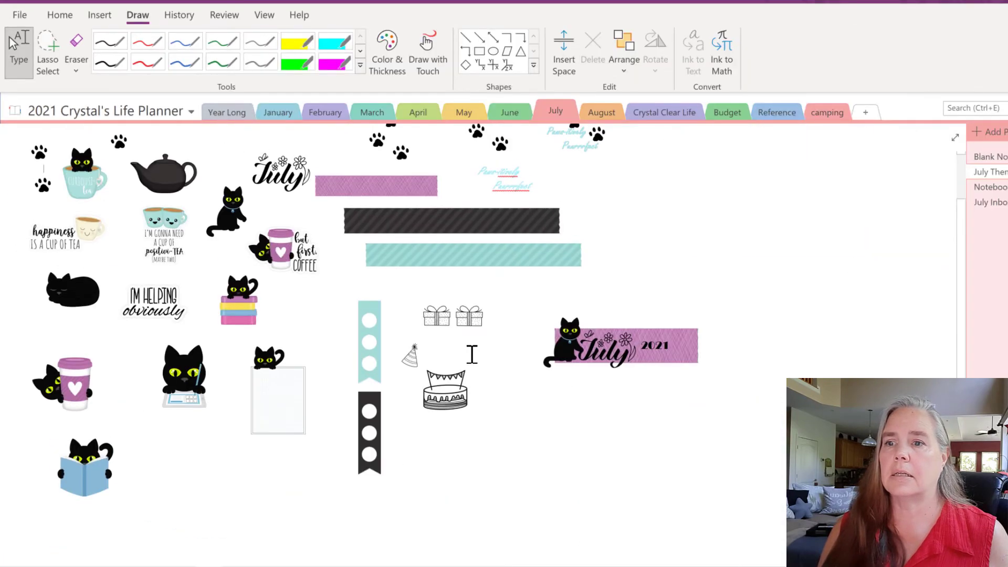